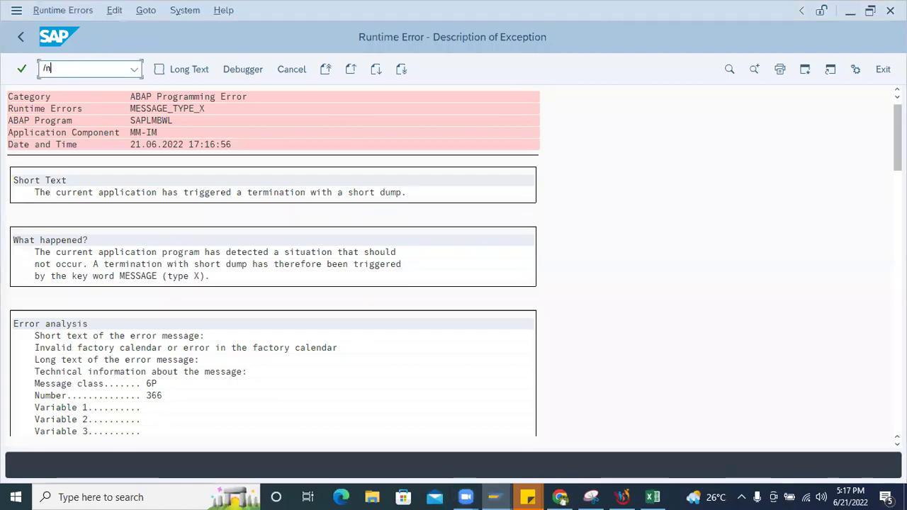
# Clear the runtime error with /n and start MIGO for a 201 goods issue
pyautogui.press('Return')
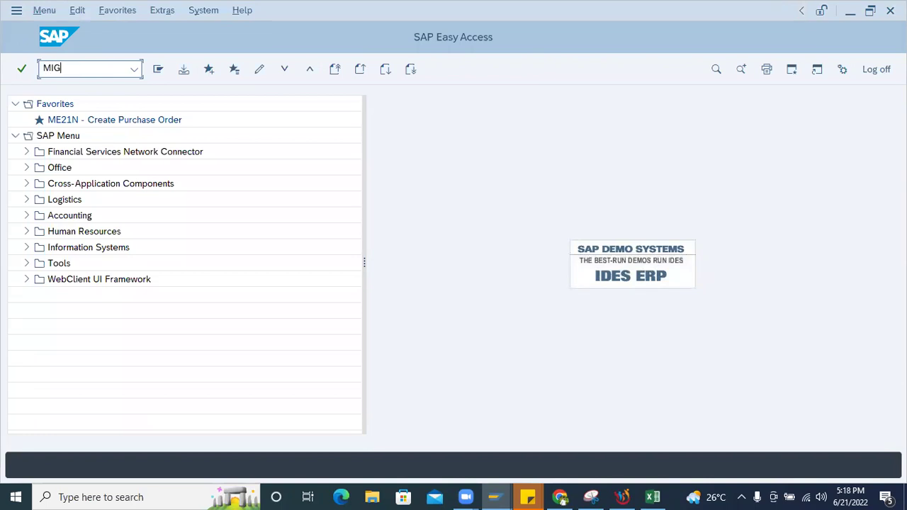
pyautogui.press('Return')
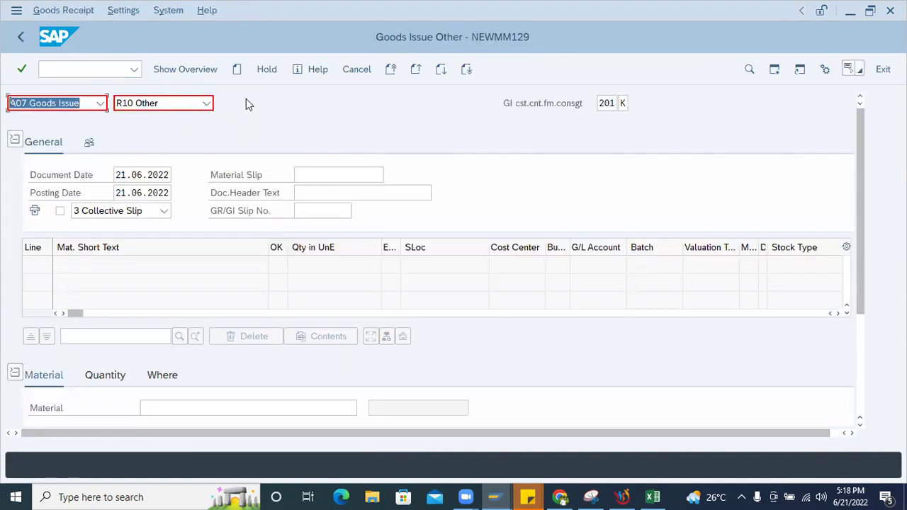
# Keep Goods Issue and add material CONS111 as line 1 with quantity 1
pyautogui.click(81, 105)
pyautogui.click(171, 104)
pyautogui.scroll(-2, 132, 398)
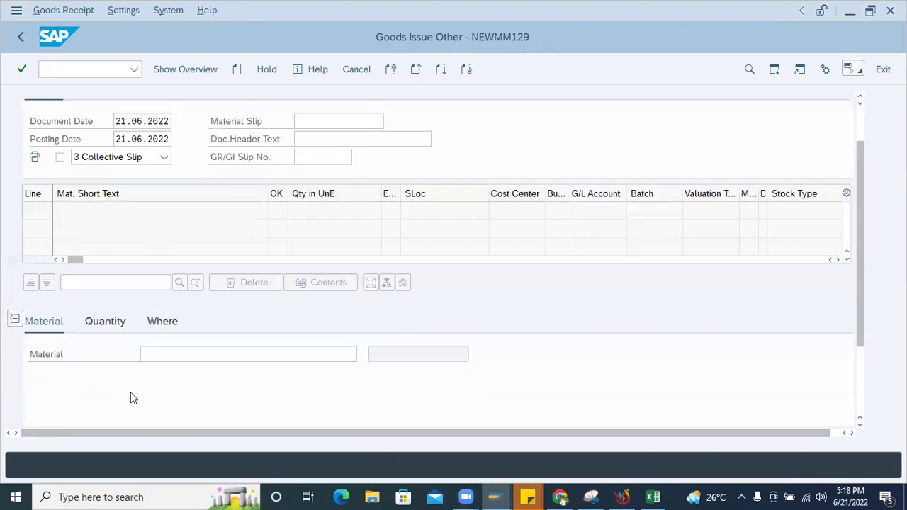
pyautogui.click(178, 354)
pyautogui.click(175, 374)
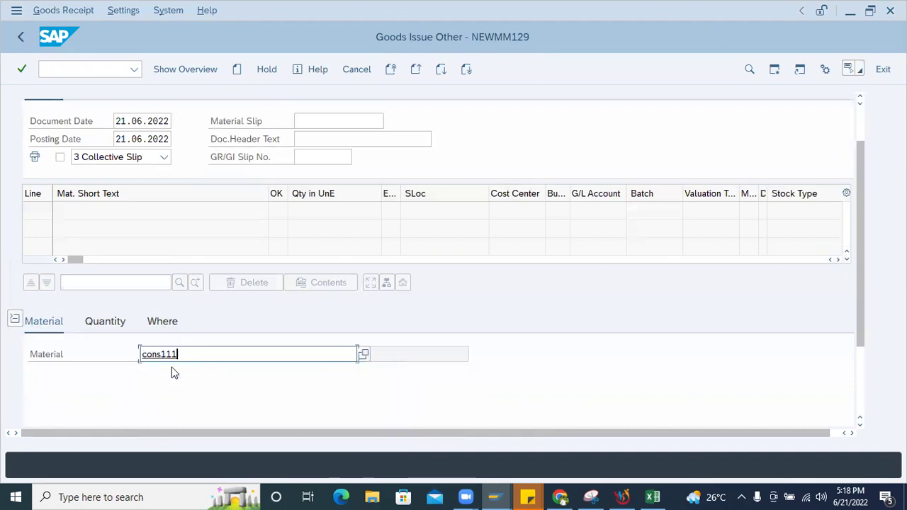
pyautogui.press('Return')
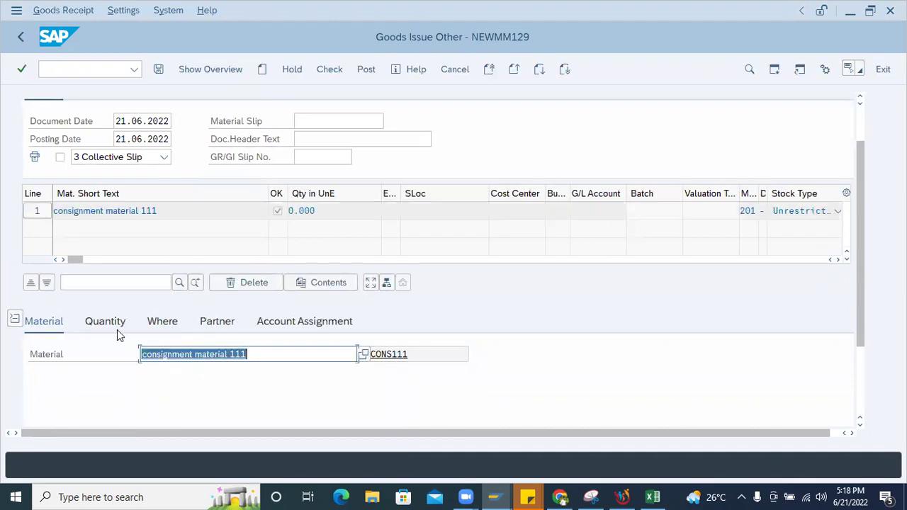
pyautogui.click(117, 326)
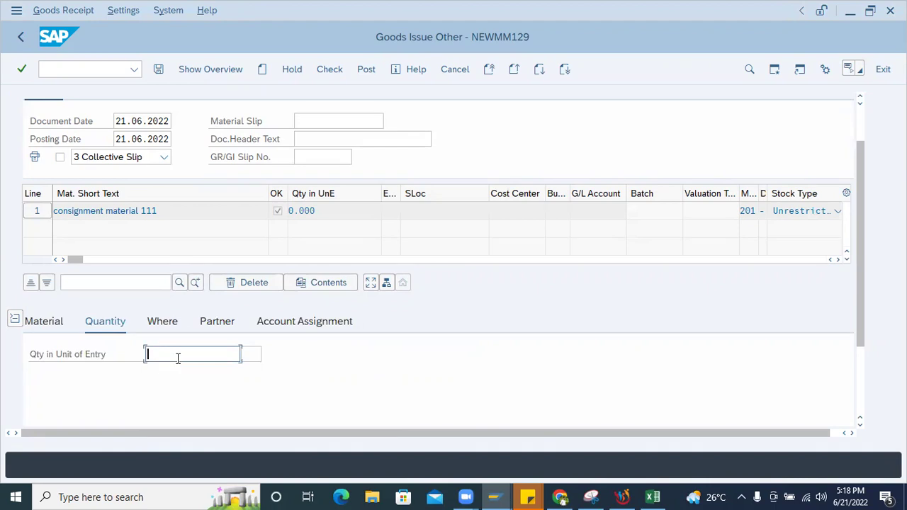
pyautogui.write('1')
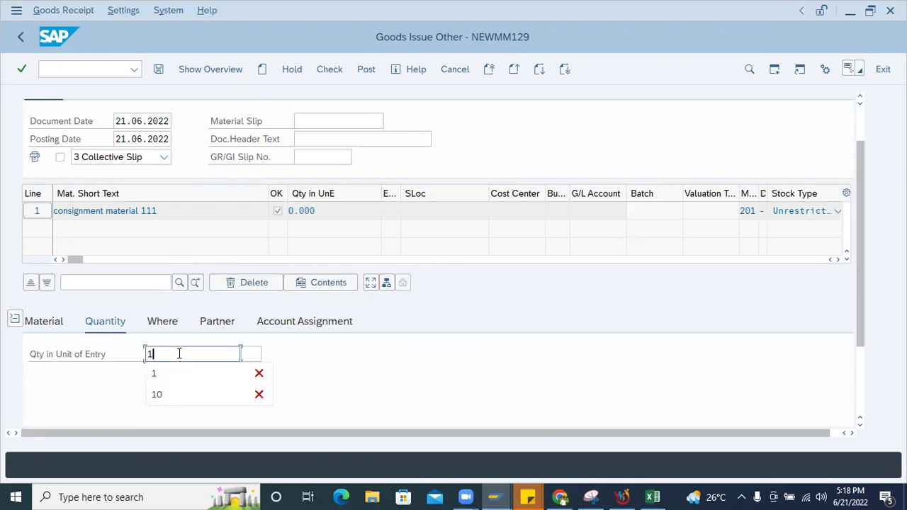
pyautogui.press('Return')
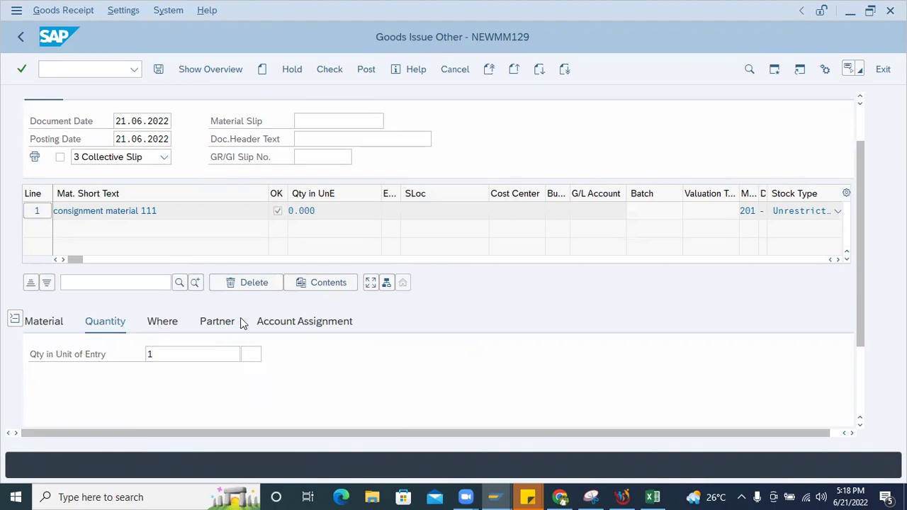
# Set line 1's plant to 6124 and storage location to SL01
pyautogui.click(162, 322)
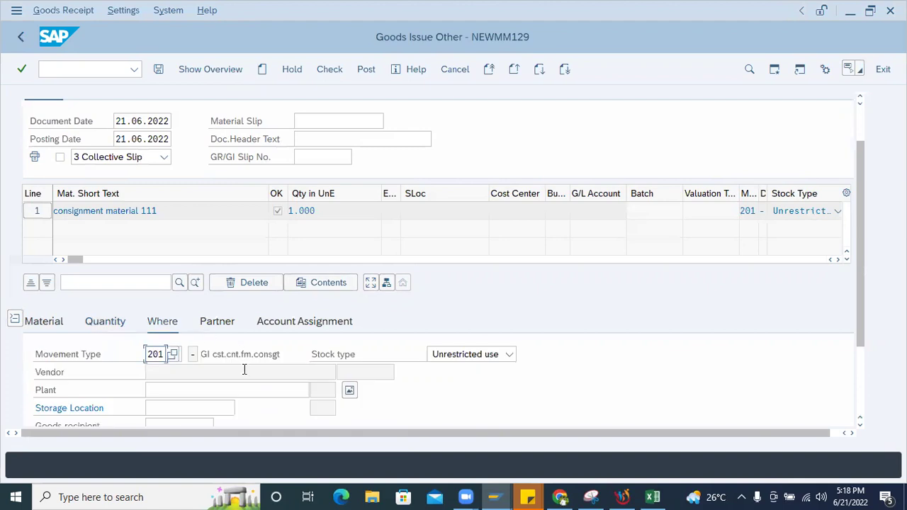
pyautogui.click(180, 389)
pyautogui.click(171, 408)
pyautogui.scroll(-2, 173, 410)
pyautogui.click(158, 301)
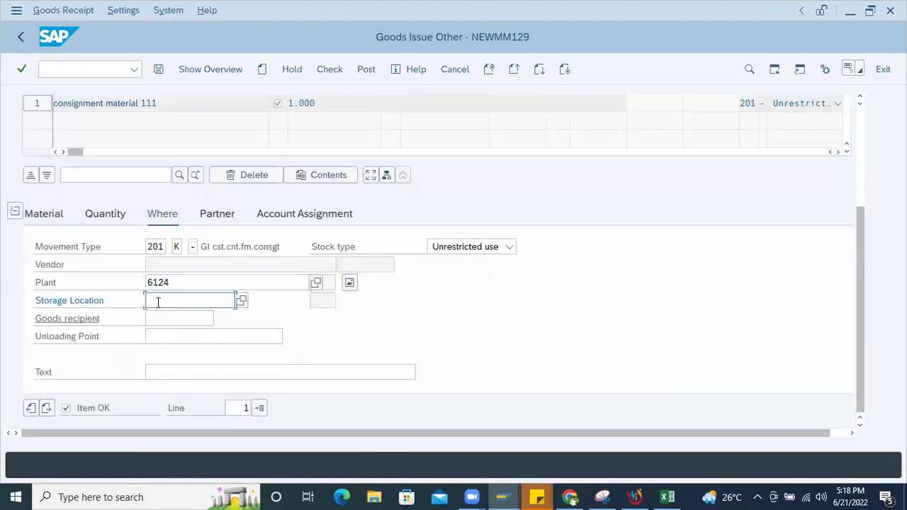
pyautogui.click(176, 324)
# Open the CONS111 material master from line 1 and review its change history
pyautogui.click(65, 216)
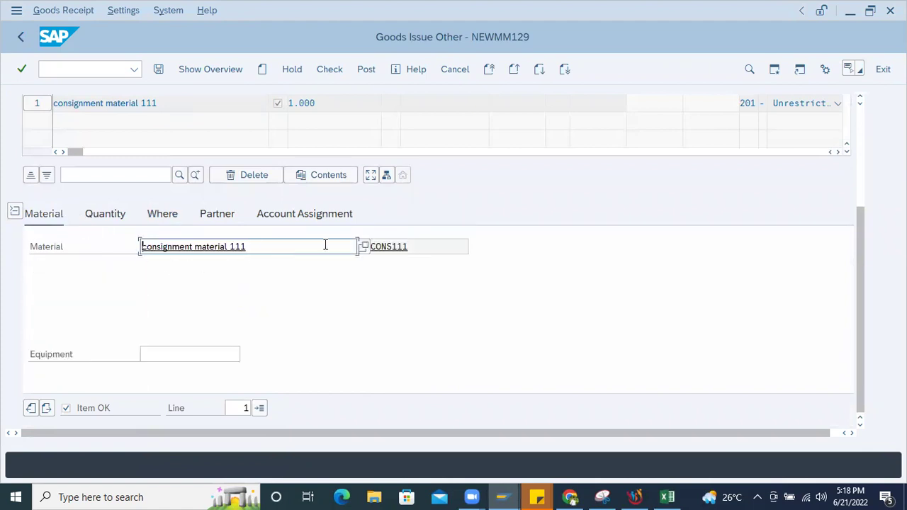
pyautogui.doubleClick(407, 246)
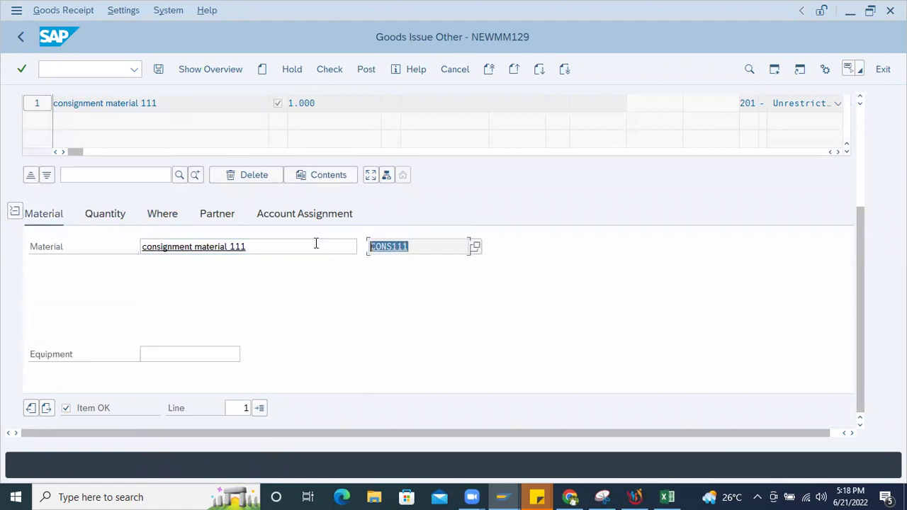
pyautogui.doubleClick(398, 246)
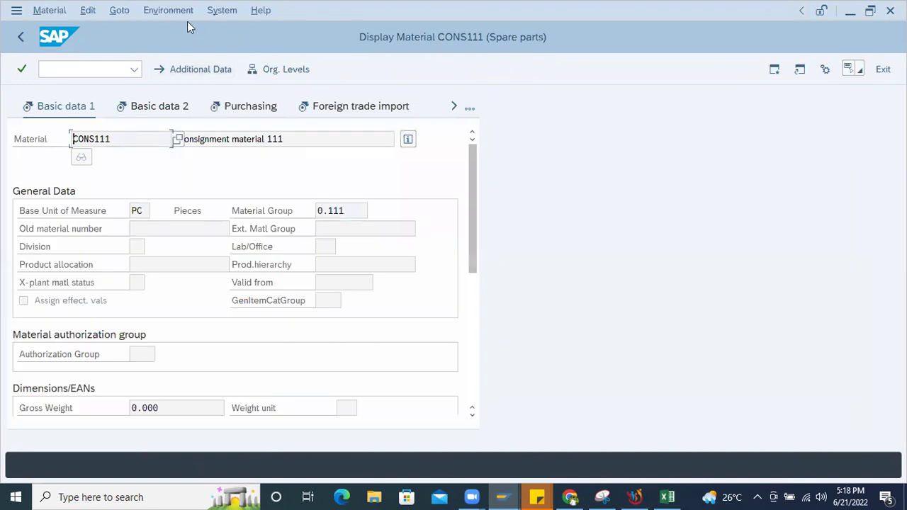
pyautogui.click(165, 12)
pyautogui.click(170, 31)
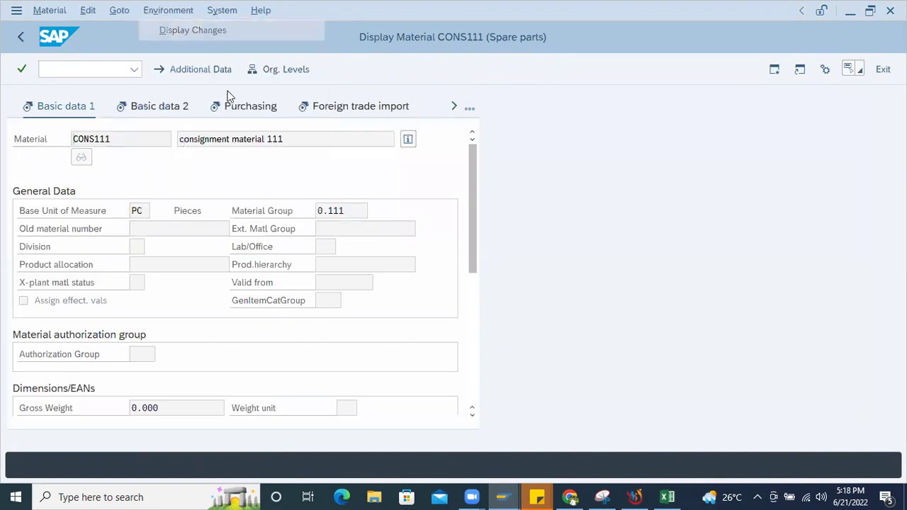
pyautogui.press('F3')
# Check CONS111's stock overview, showing 10.000 consignment pieces, then return to the material record
pyautogui.click(166, 10)
pyautogui.click(190, 52)
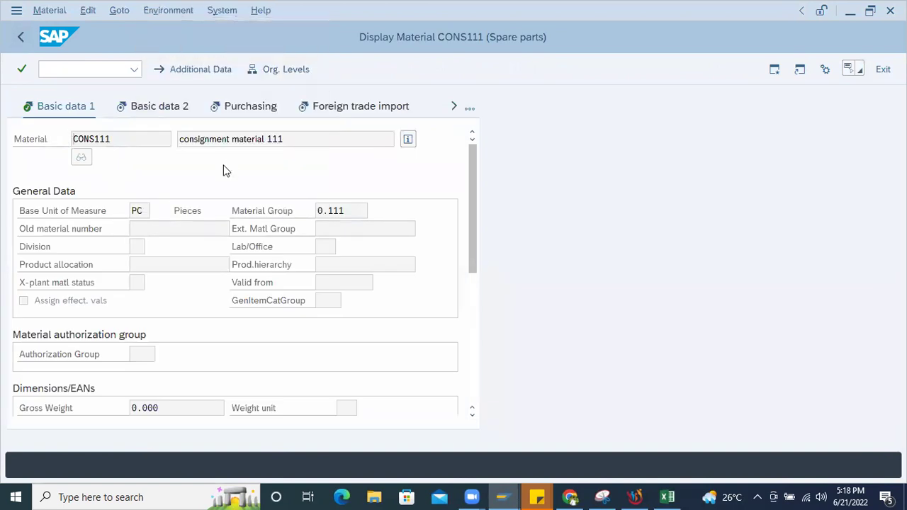
pyautogui.click(352, 356)
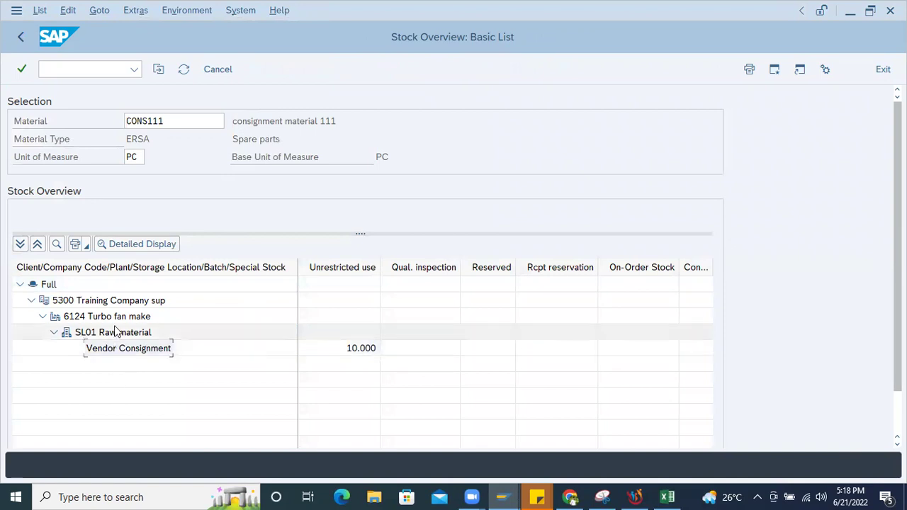
pyautogui.click(21, 36)
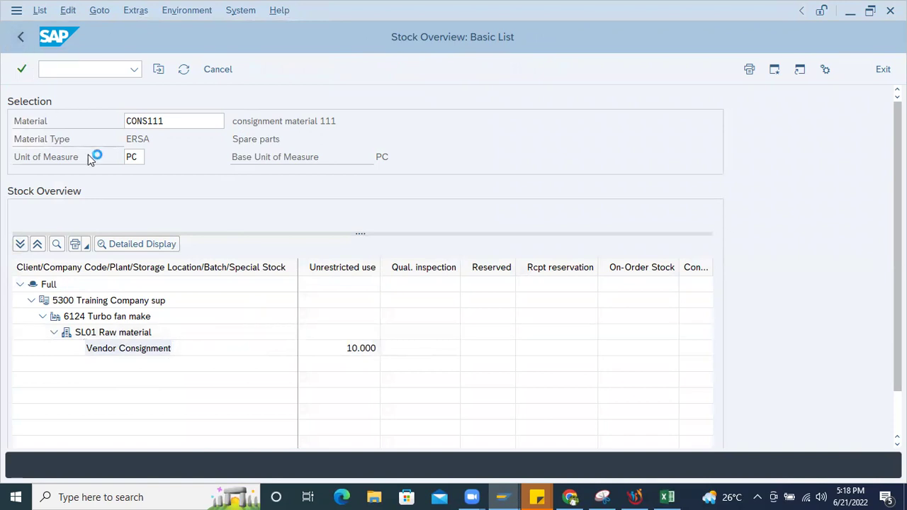
# Back in the goods issue, assign line 1 to cost center CC1001
pyautogui.click(20, 37)
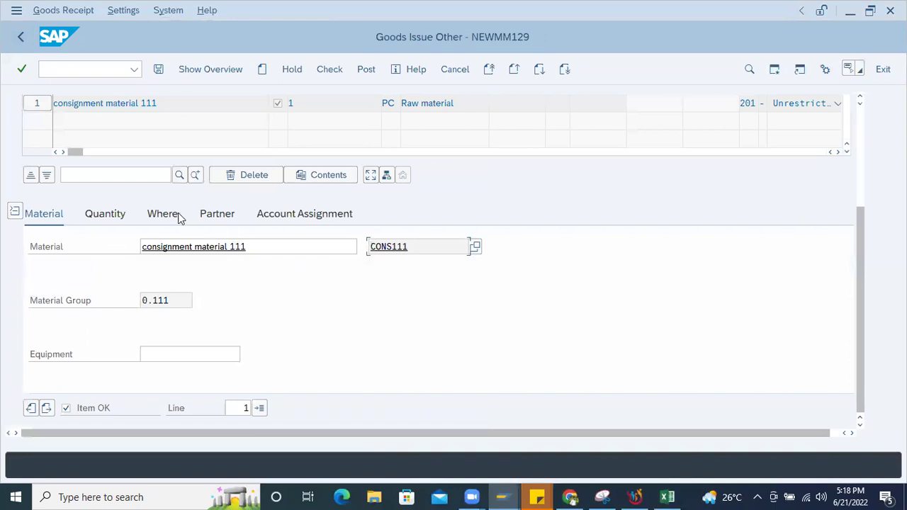
pyautogui.click(107, 216)
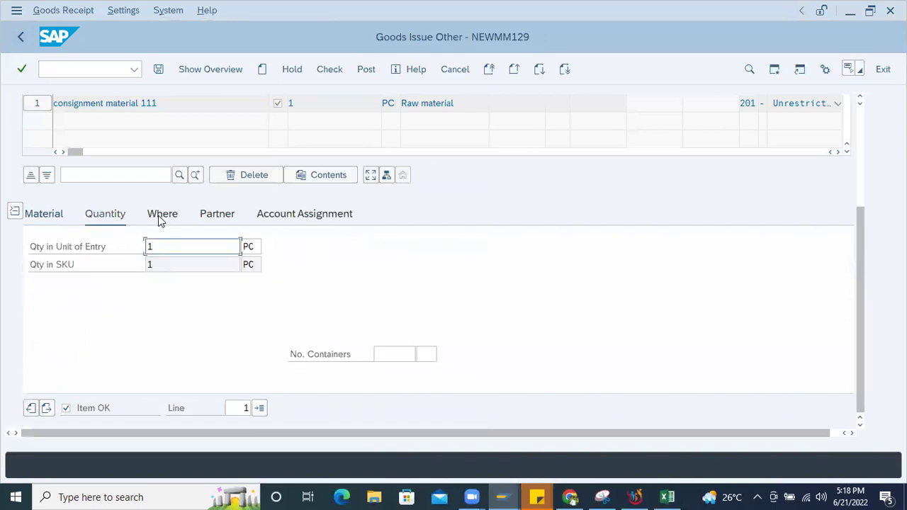
pyautogui.click(162, 218)
pyautogui.click(217, 213)
pyautogui.click(301, 213)
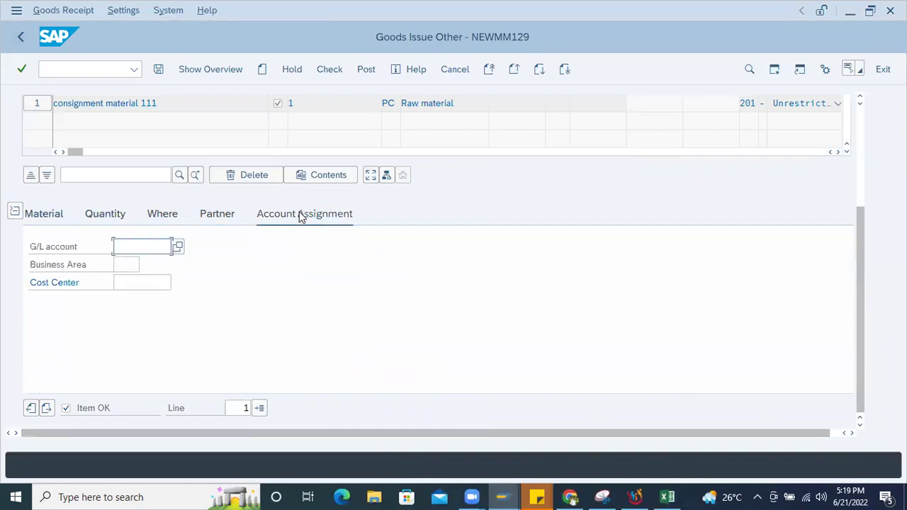
pyautogui.click(136, 284)
pyautogui.click(137, 302)
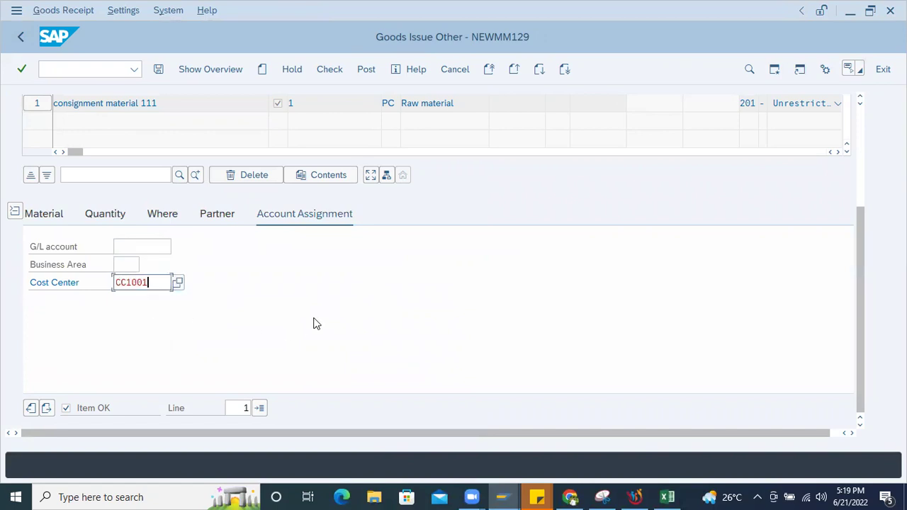
pyautogui.click(365, 171)
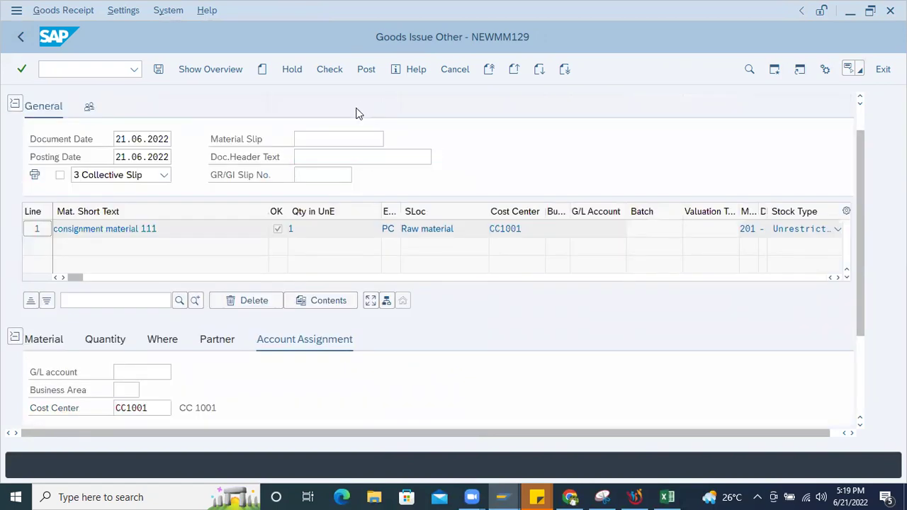
# Check the document and dismiss the log reporting a missing vendor for special stock K
pyautogui.scroll(-3, 128, 388)
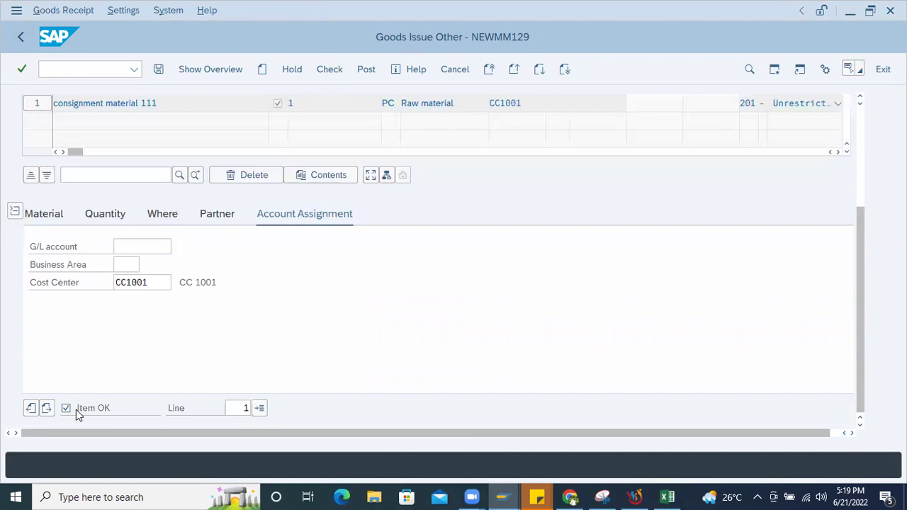
pyautogui.click(328, 71)
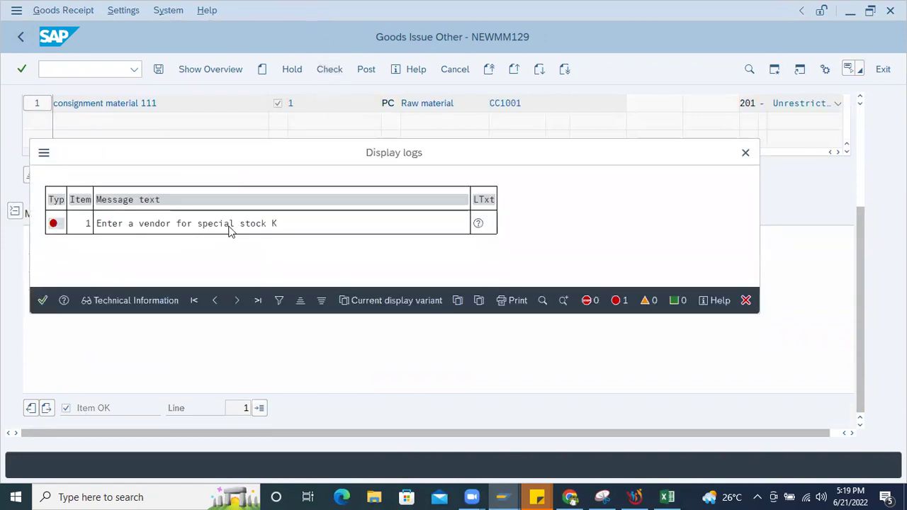
pyautogui.click(42, 300)
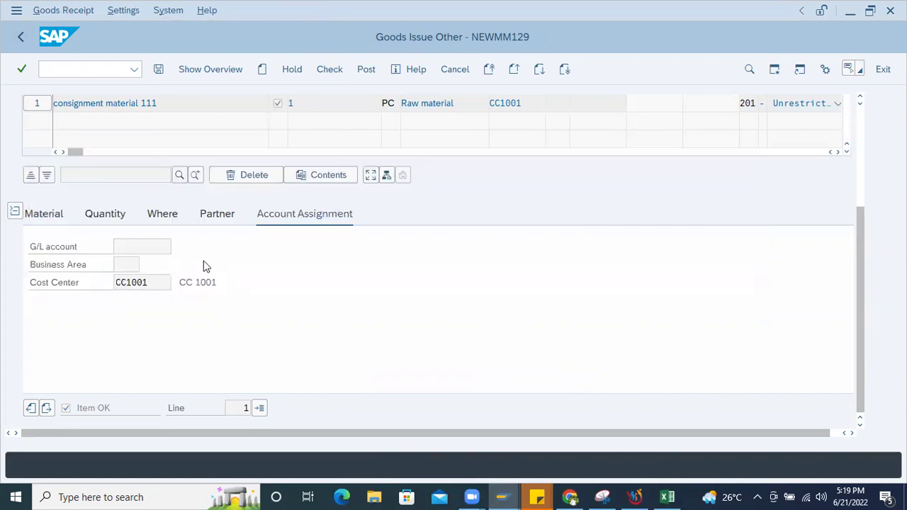
# Fill line 1's vendor with RJ TECHONOLOGIES via the Vendors by Material search for CONS111
pyautogui.click(217, 339)
pyautogui.click(182, 371)
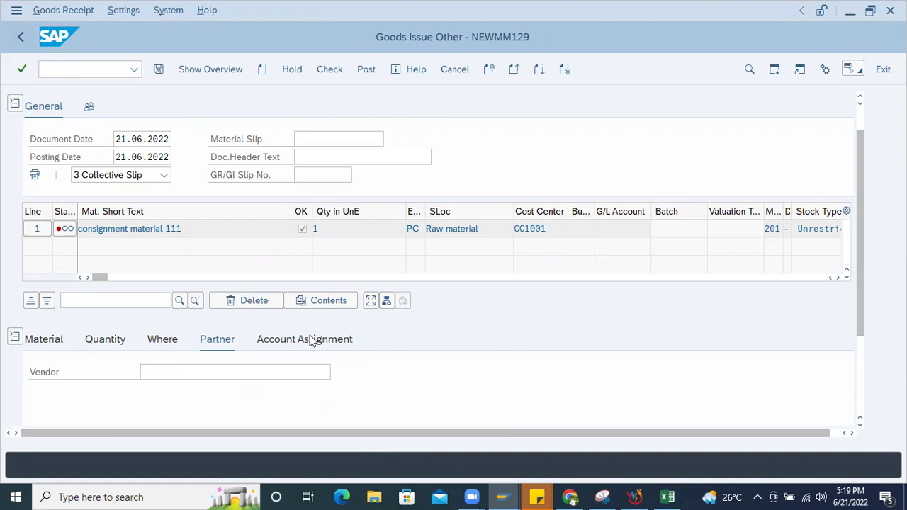
pyautogui.press('F4')
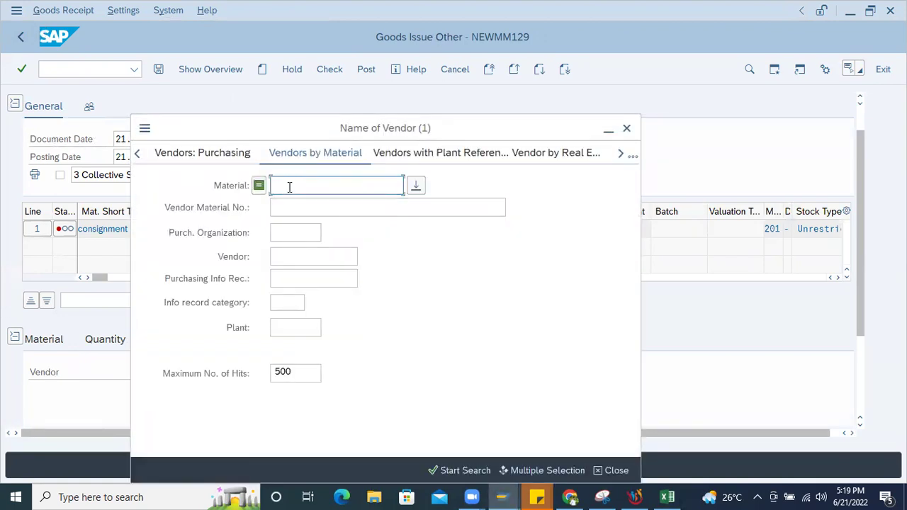
pyautogui.write('Cons111')
pyautogui.press('Return')
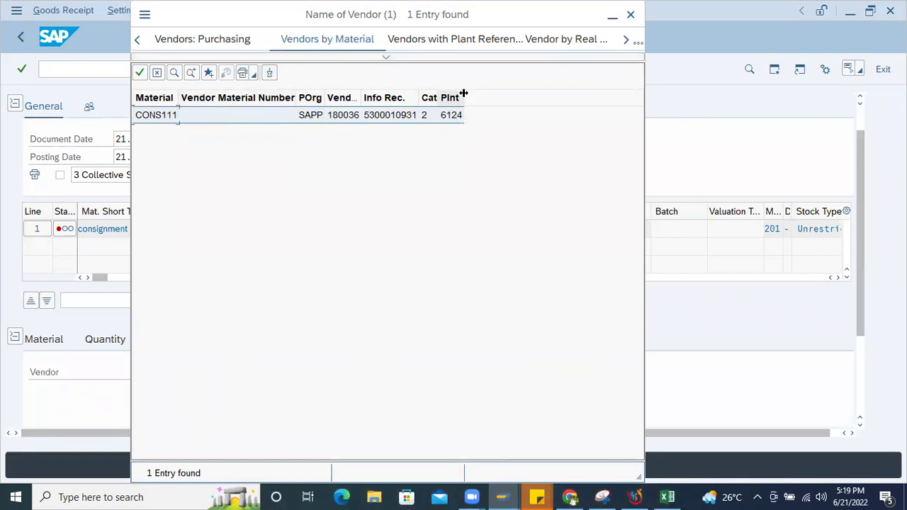
pyautogui.moveTo(464, 93); pyautogui.dragTo(506, 89)
pyautogui.moveTo(362, 95); pyautogui.dragTo(401, 106)
pyautogui.doubleClick(365, 115)
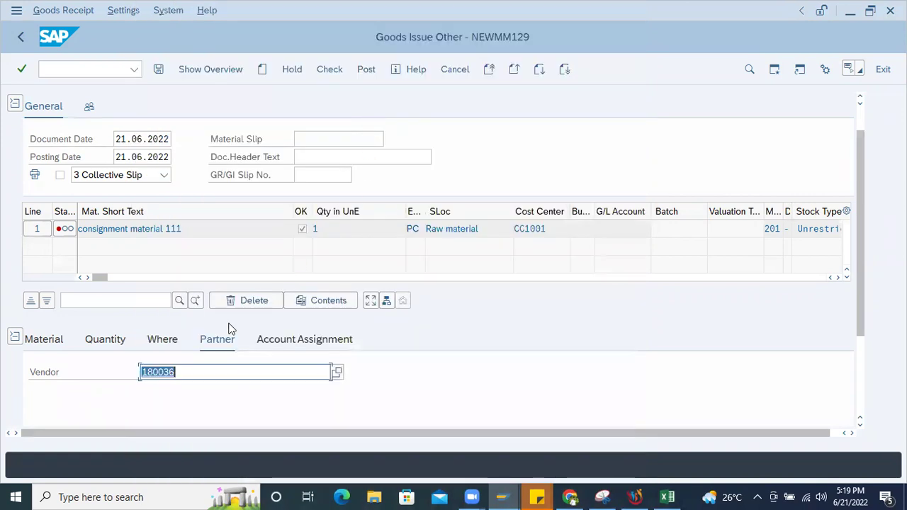
pyautogui.press('Return')
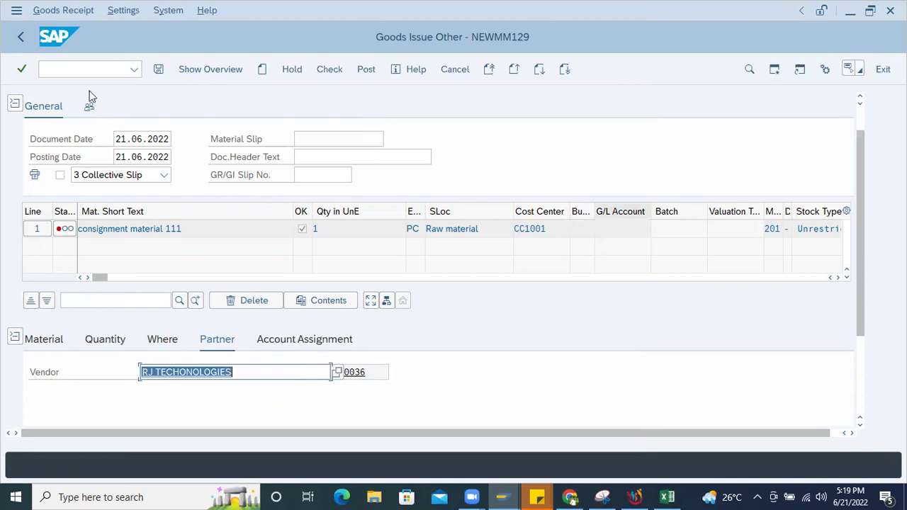
pyautogui.click(60, 67)
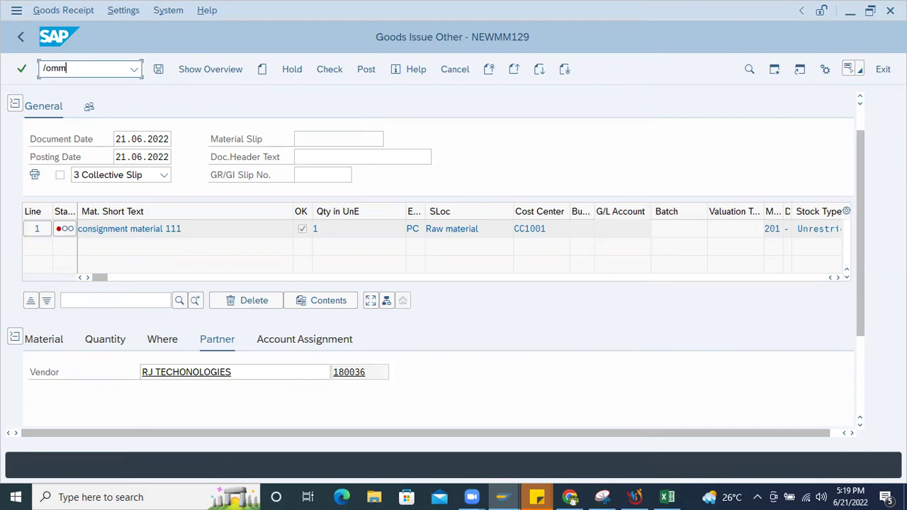
# Run the MMBE stock overview for material CONS111
pyautogui.press('Return')
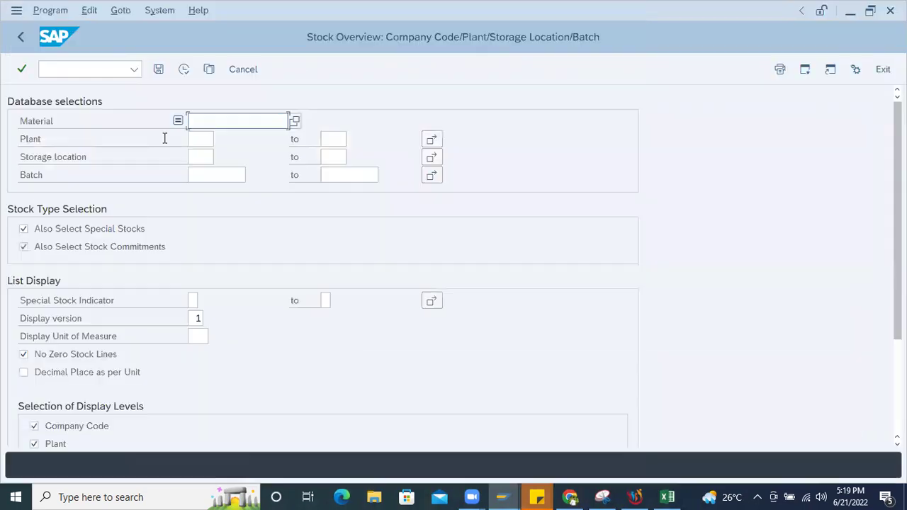
pyautogui.click(216, 122)
pyautogui.click(210, 121)
pyautogui.write('cons111')
pyautogui.press('Return')
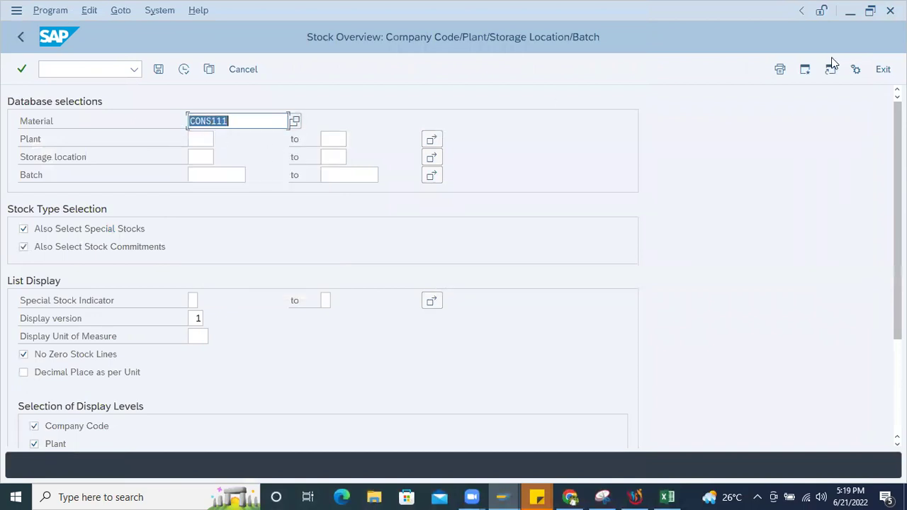
pyautogui.click(183, 70)
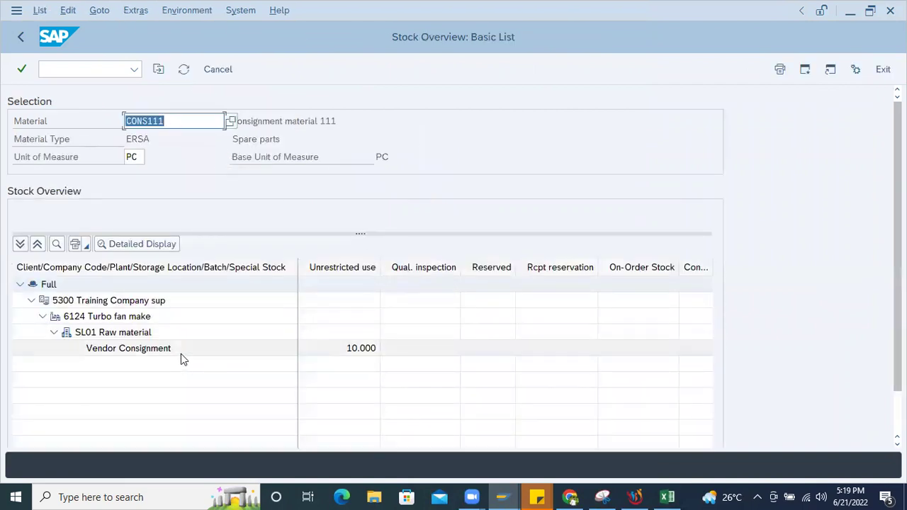
# Confirm the vendor consignment stock belongs to vendor 180036, then return to the goods issue
pyautogui.click(180, 352)
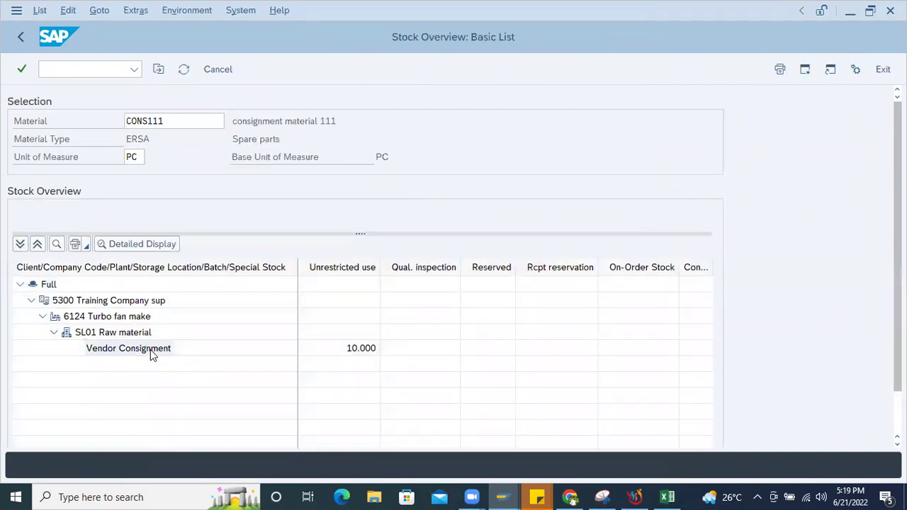
pyautogui.doubleClick(151, 351)
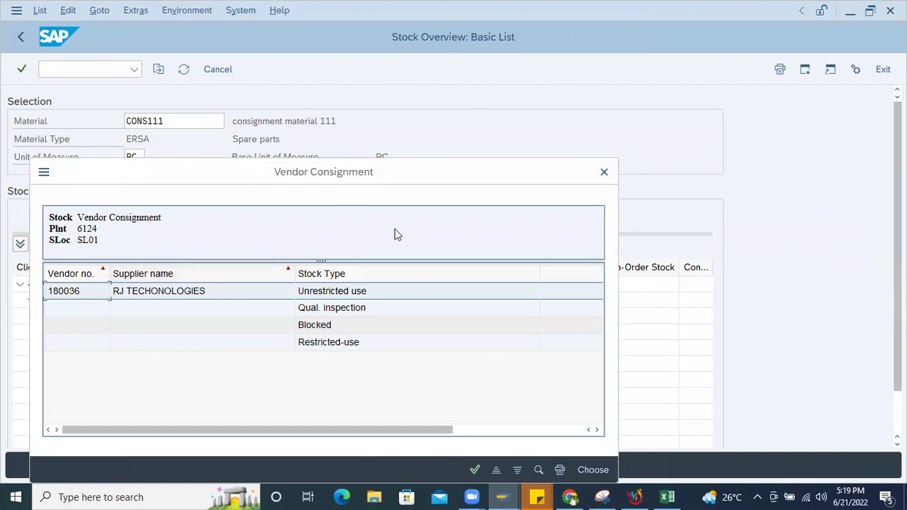
pyautogui.click(604, 171)
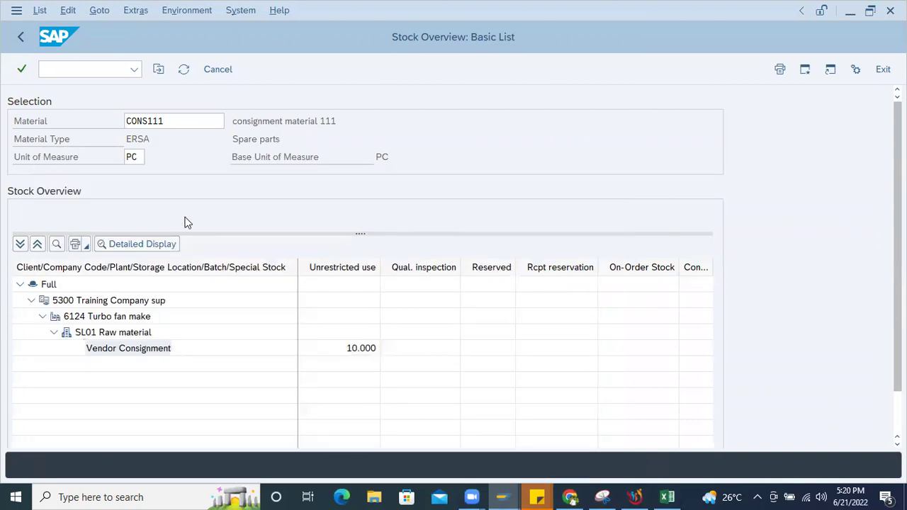
pyautogui.press('F3')
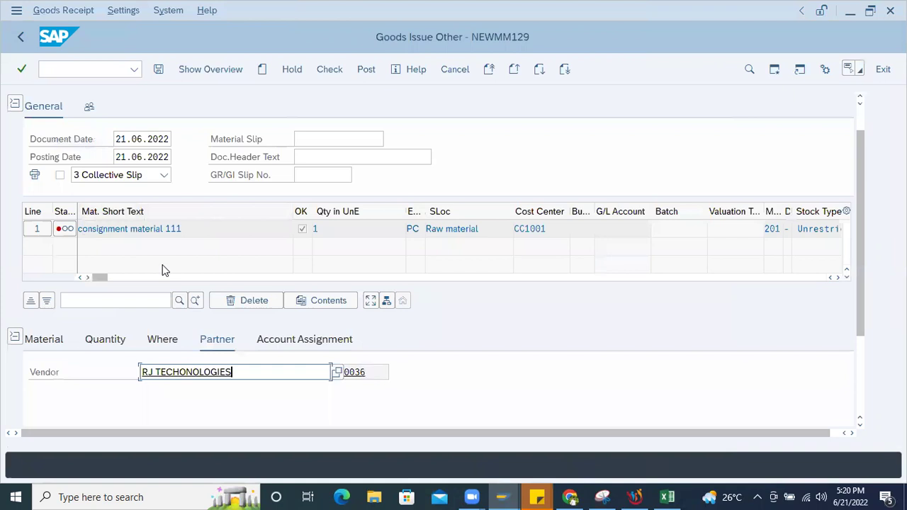
# Check and post the goods issue, then read the MESSAGE_TYPE_X factory calendar error
pyautogui.click(329, 69)
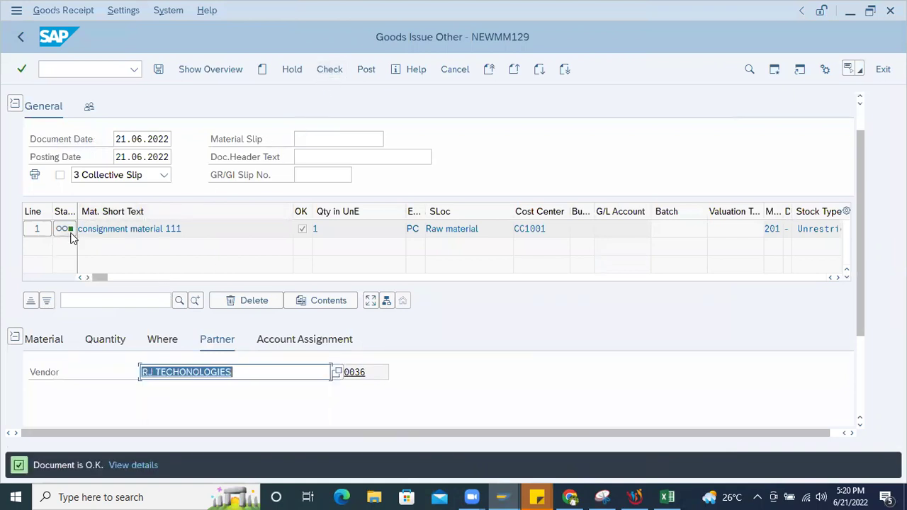
pyautogui.click(366, 71)
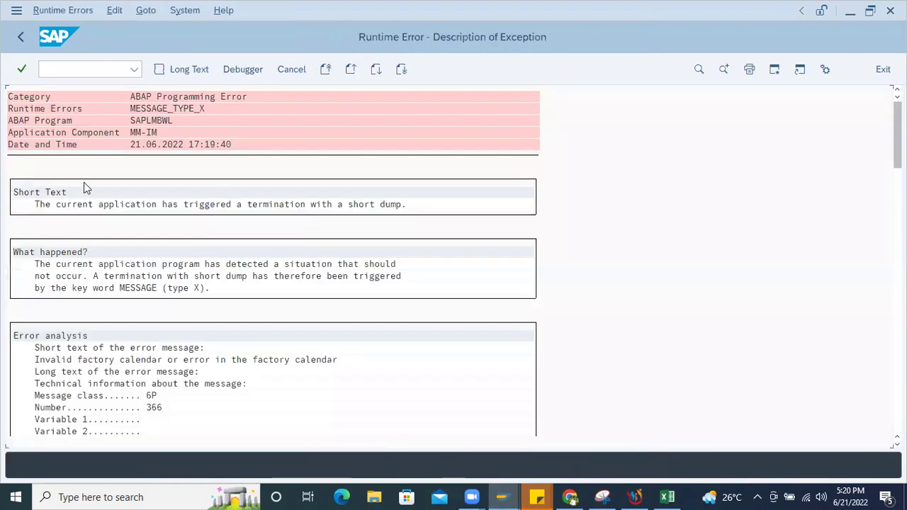
pyautogui.scroll(-3, 227, 301)
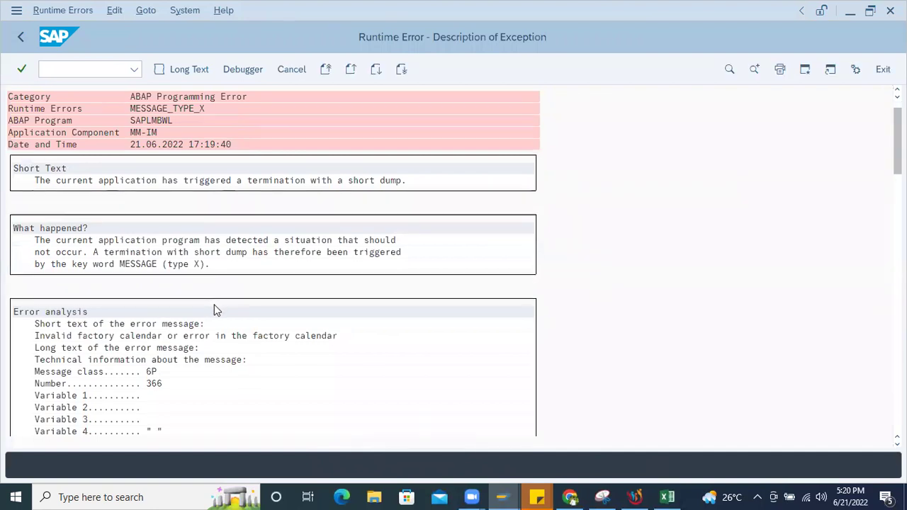
pyautogui.scroll(-2, 213, 307)
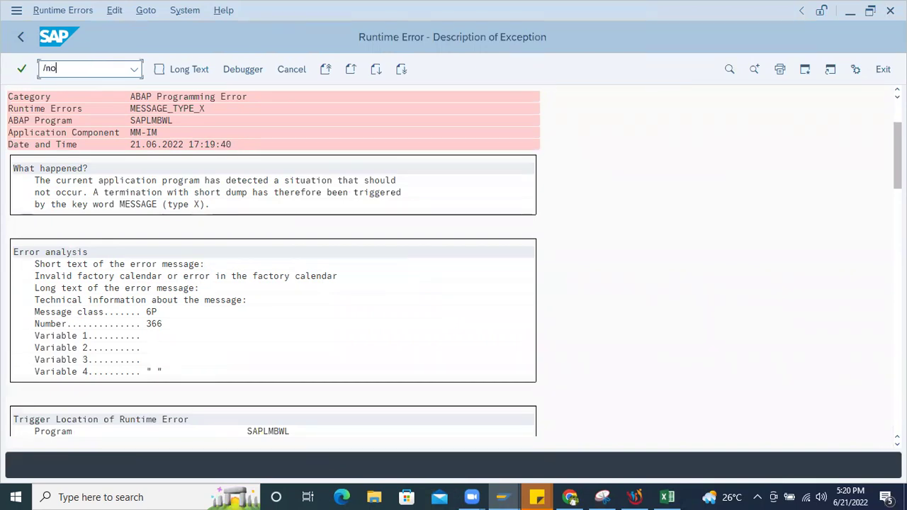
# In MB51, clear the material and list documents for movement type 201, special stock K
pyautogui.press('BackSpace')
pyautogui.press('Return')
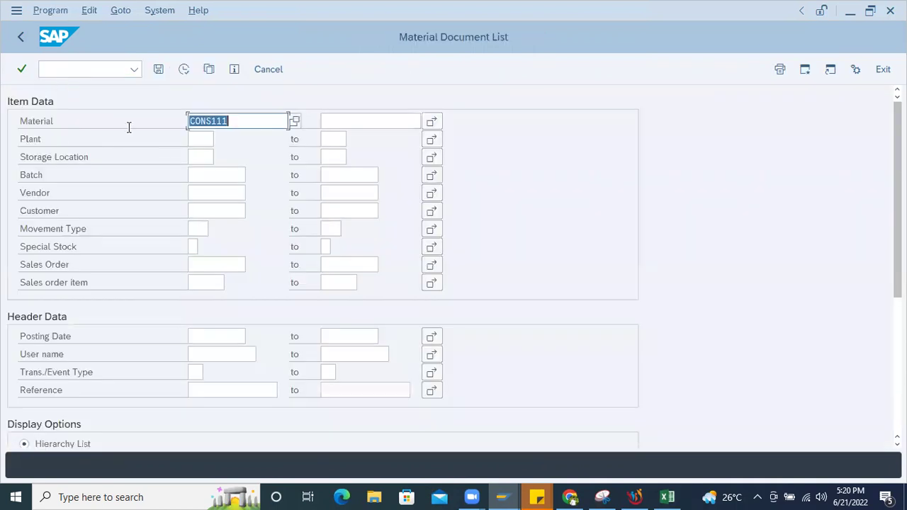
pyautogui.press('BackSpace')
pyautogui.press('Escape')
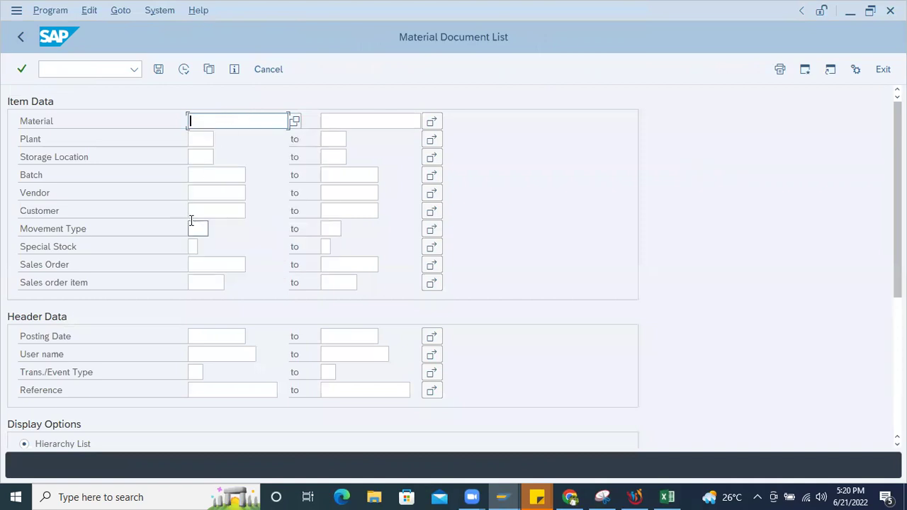
pyautogui.click(200, 228)
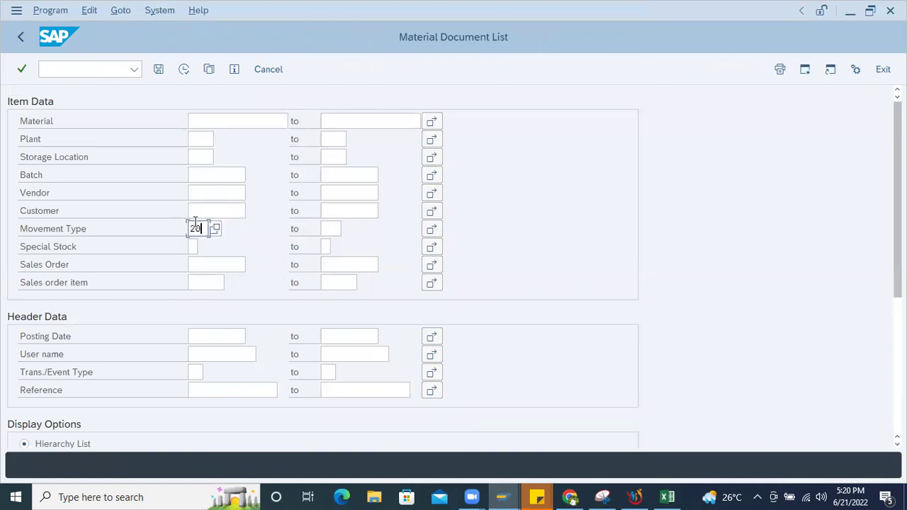
pyautogui.click(193, 247)
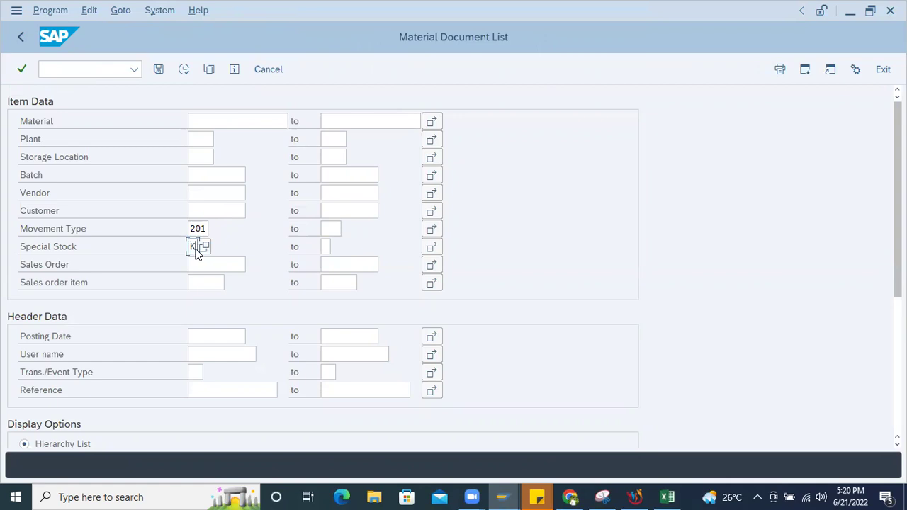
pyautogui.doubleClick(192, 247)
pyautogui.click(184, 69)
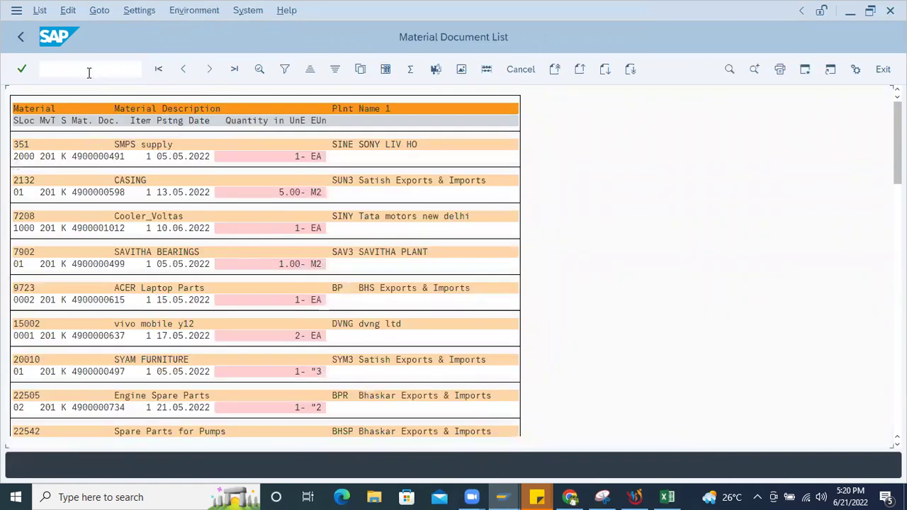
pyautogui.click(21, 36)
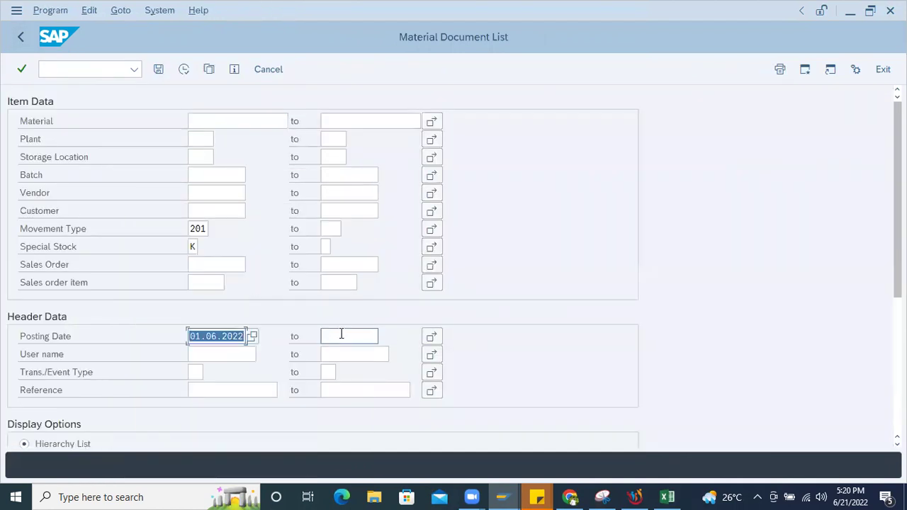
pyautogui.click(342, 333)
pyautogui.click(384, 336)
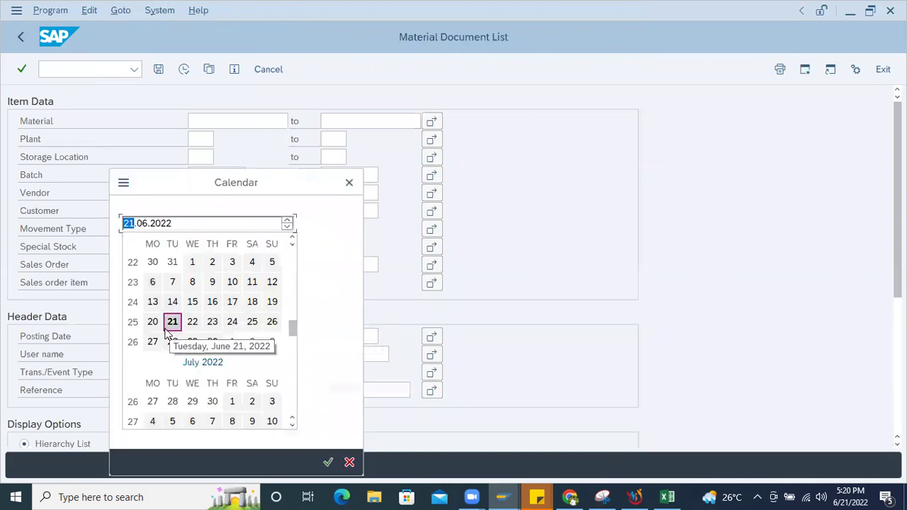
pyautogui.doubleClick(173, 322)
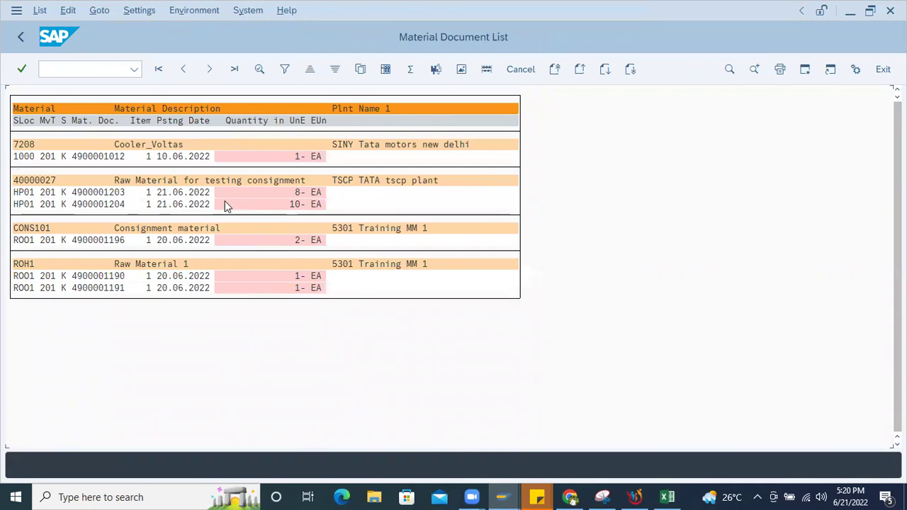
pyautogui.doubleClick(88, 194)
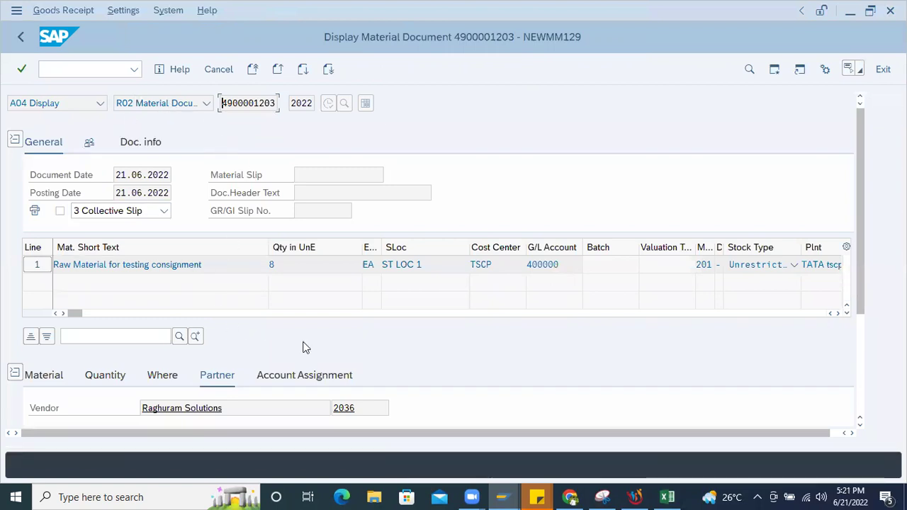
pyautogui.click(174, 378)
pyautogui.scroll(-3, 234, 376)
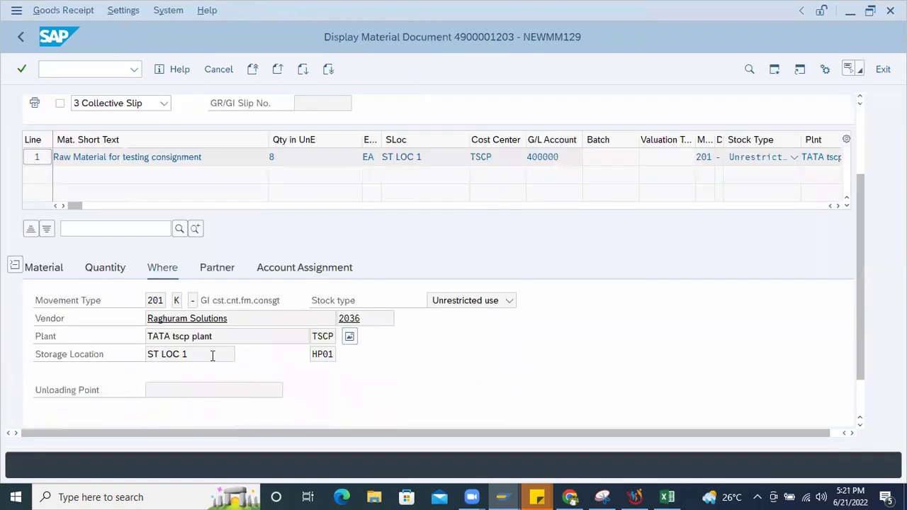
pyautogui.moveTo(374, 319); pyautogui.dragTo(294, 315)
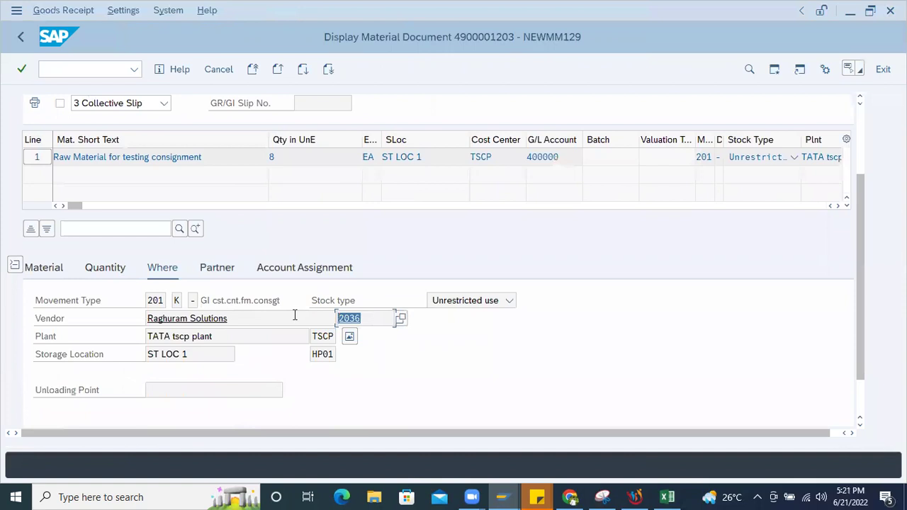
pyautogui.click(383, 336)
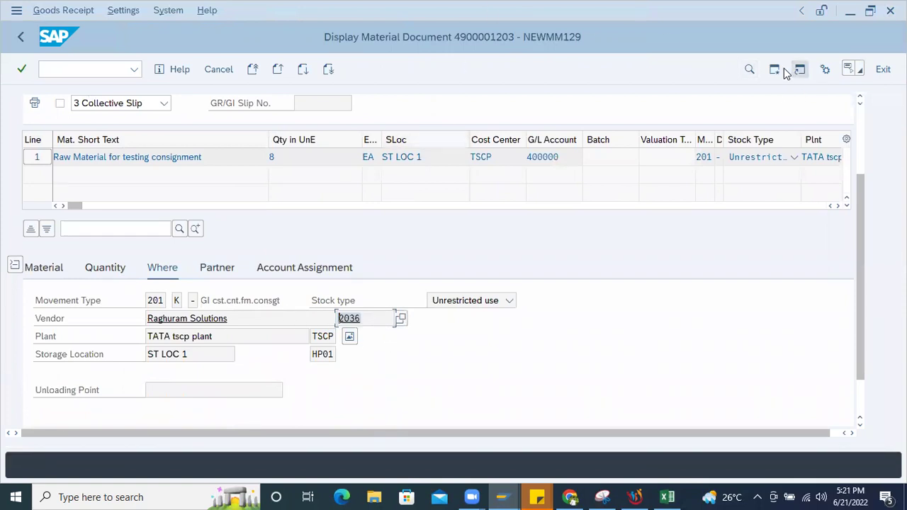
pyautogui.press('F3')
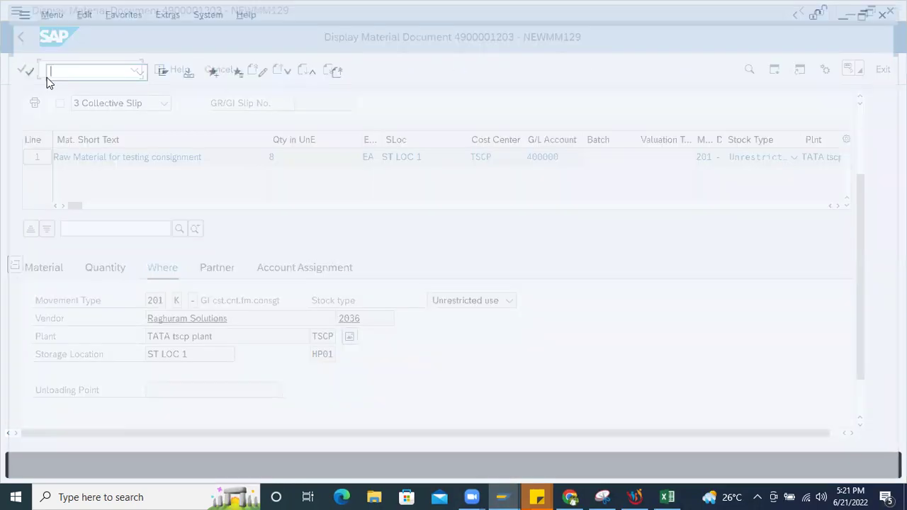
# Search the OX10 plants table for 2036, then return to the material document list
pyautogui.write('Ox10')
pyautogui.press('Return')
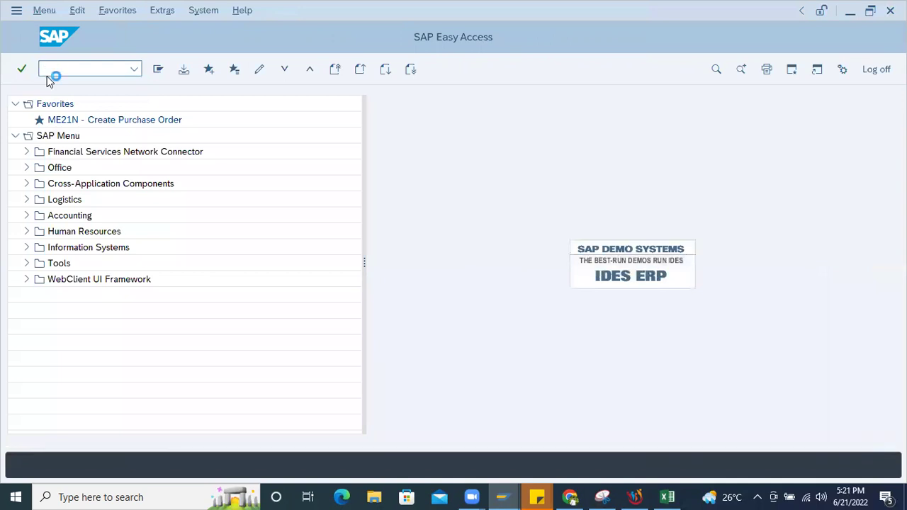
pyautogui.click(144, 430)
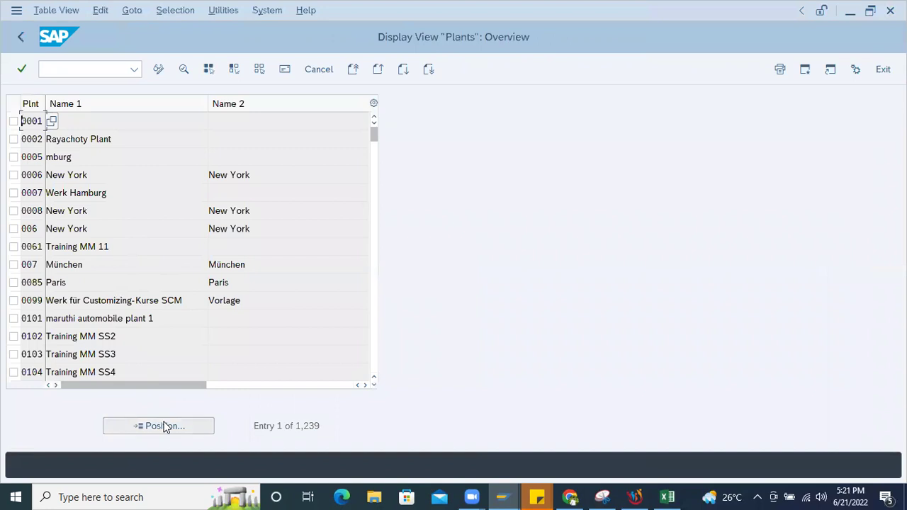
pyautogui.click(164, 426)
pyautogui.write('2036')
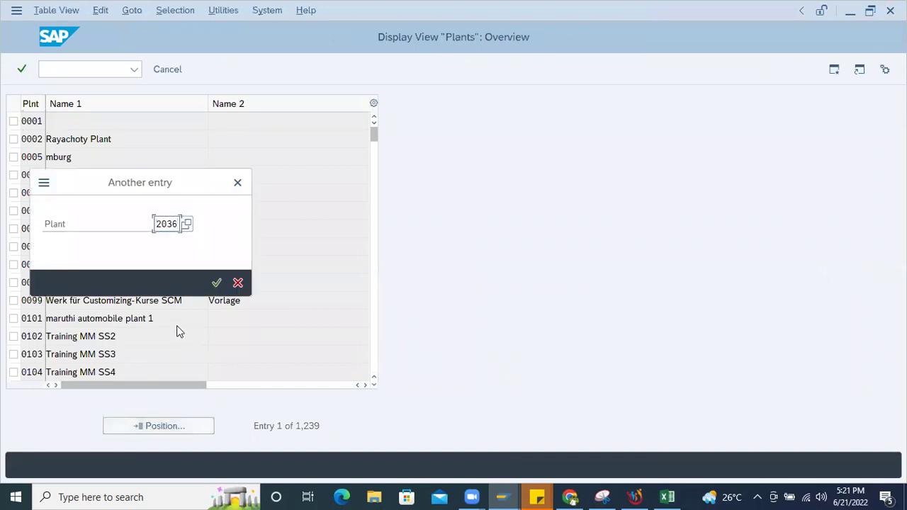
pyautogui.press('Return')
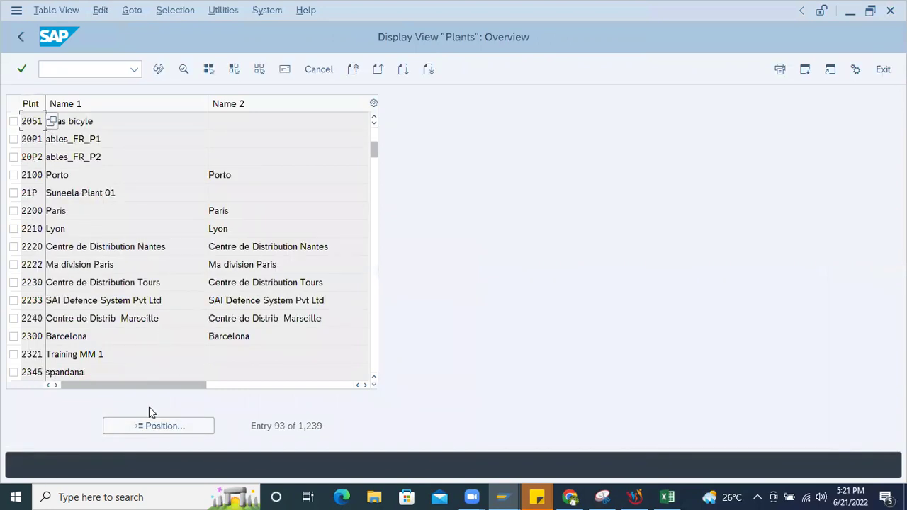
pyautogui.click(149, 425)
pyautogui.write('2036')
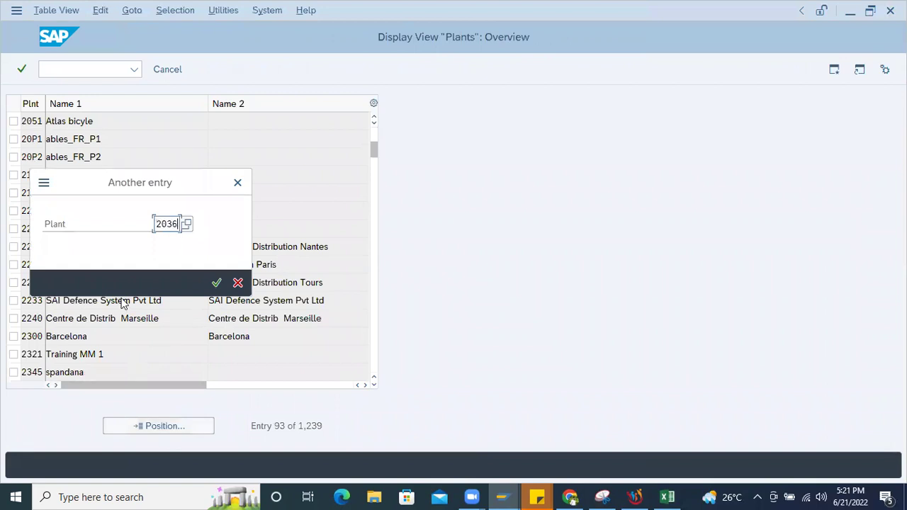
pyautogui.press('Return')
pyautogui.scroll(1, 95, 193)
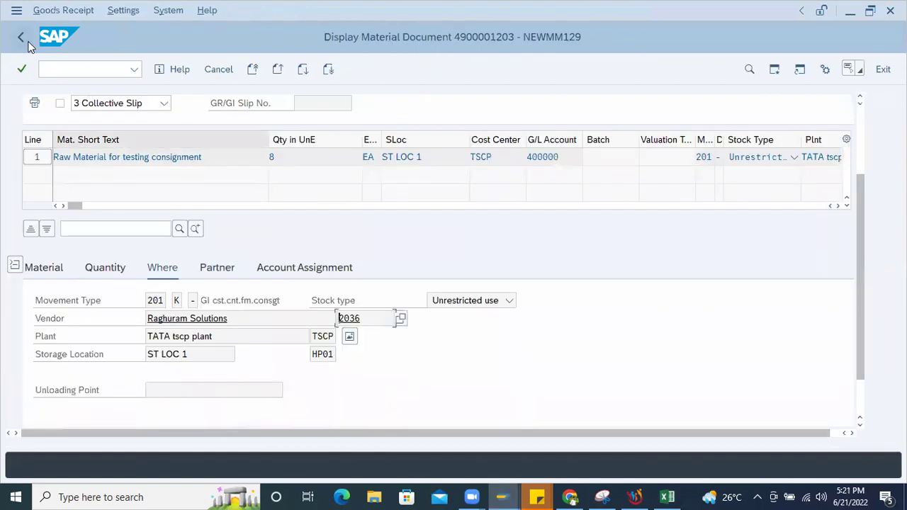
pyautogui.click(23, 39)
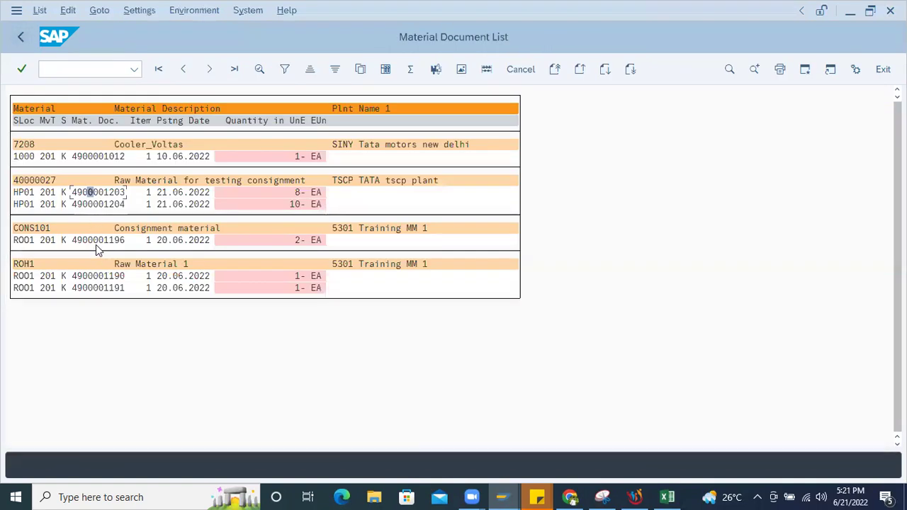
pyautogui.doubleClick(97, 240)
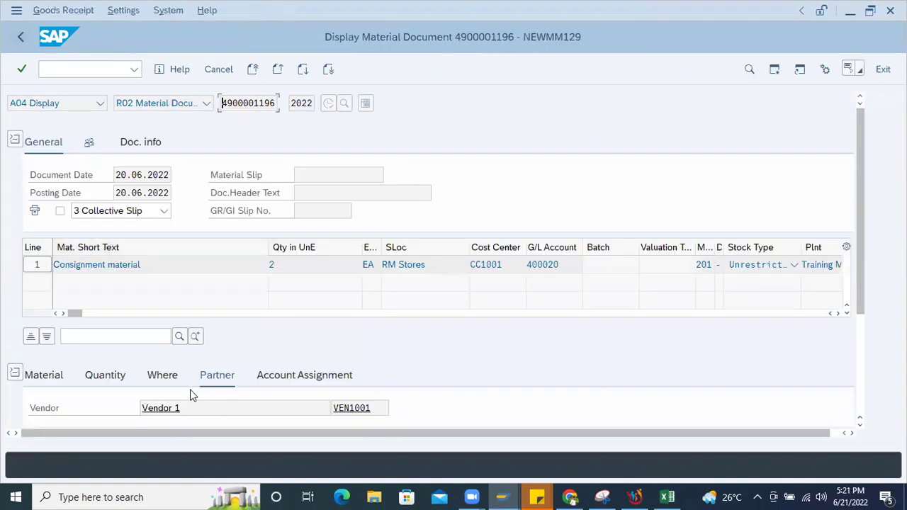
pyautogui.scroll(-3, 196, 390)
pyautogui.click(168, 280)
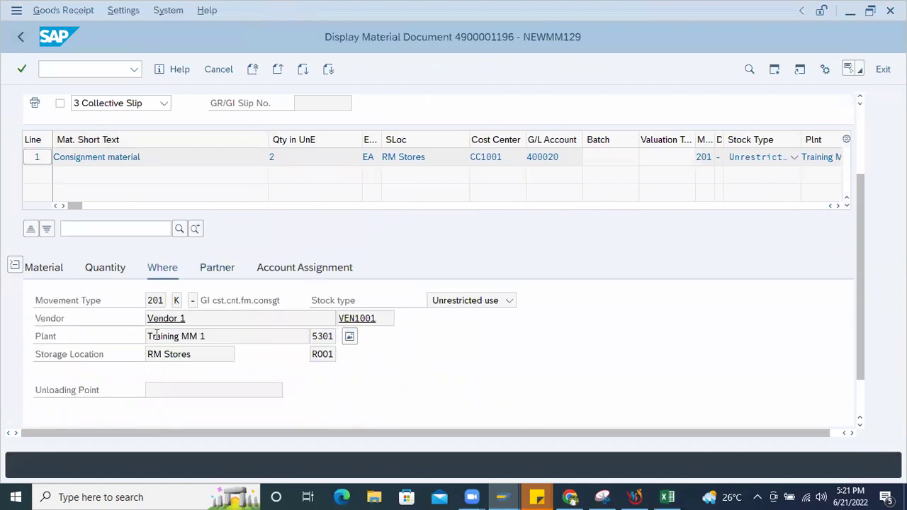
pyautogui.moveTo(338, 335); pyautogui.dragTo(203, 336)
pyautogui.hotkey('ctrl', 'c')
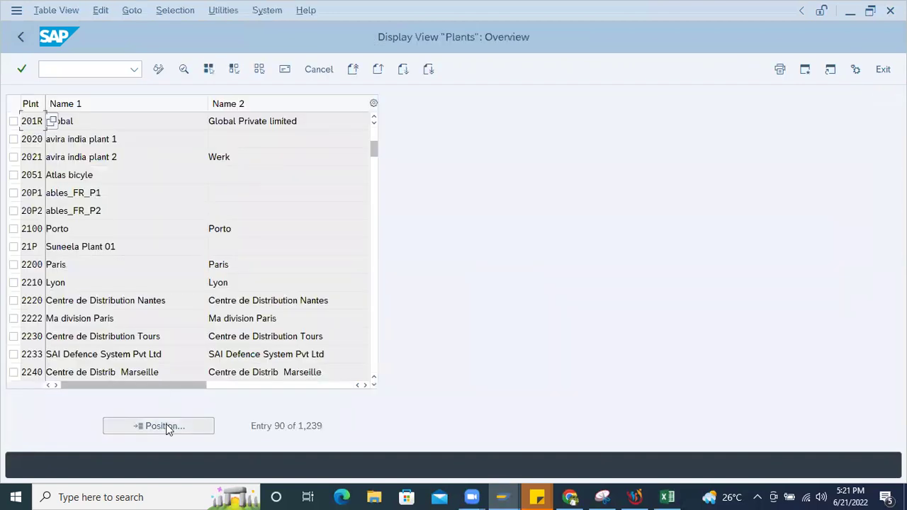
# Jump to plant 5301 (Training MM 1) in the plants list and view its factory calendar
pyautogui.click(168, 426)
pyautogui.hotkey('ctrl', 'v')
pyautogui.press('Return')
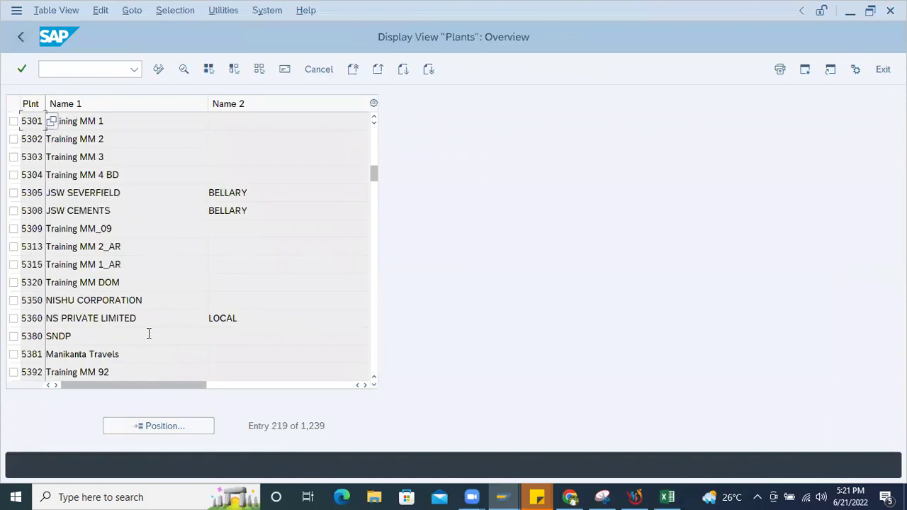
pyautogui.click(125, 120)
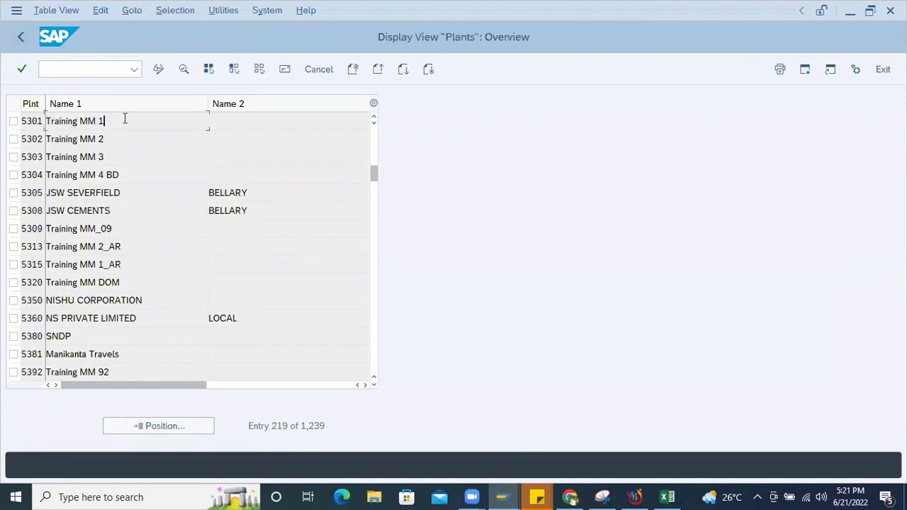
pyautogui.click(14, 122)
pyautogui.doubleClick(188, 125)
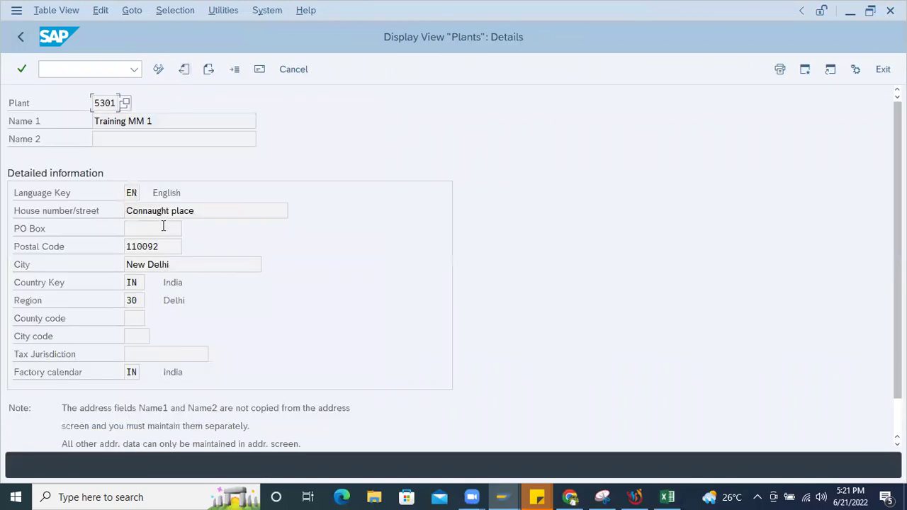
pyautogui.click(136, 374)
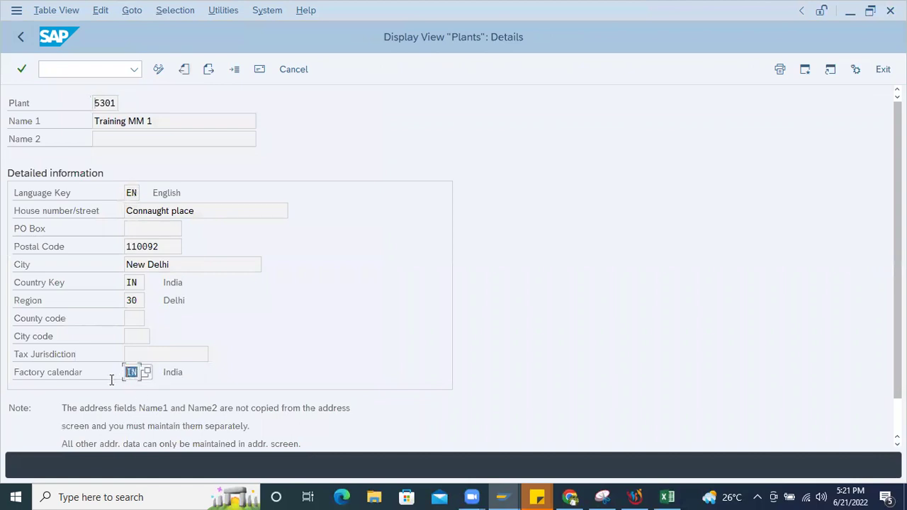
pyautogui.click(22, 38)
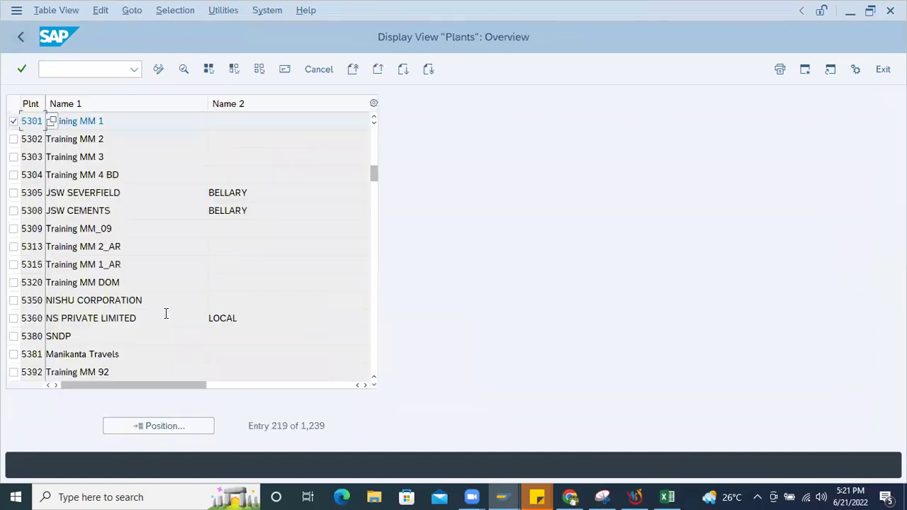
# Jump to plant 6124, open its details and select the factory calendar value IN
pyautogui.click(177, 426)
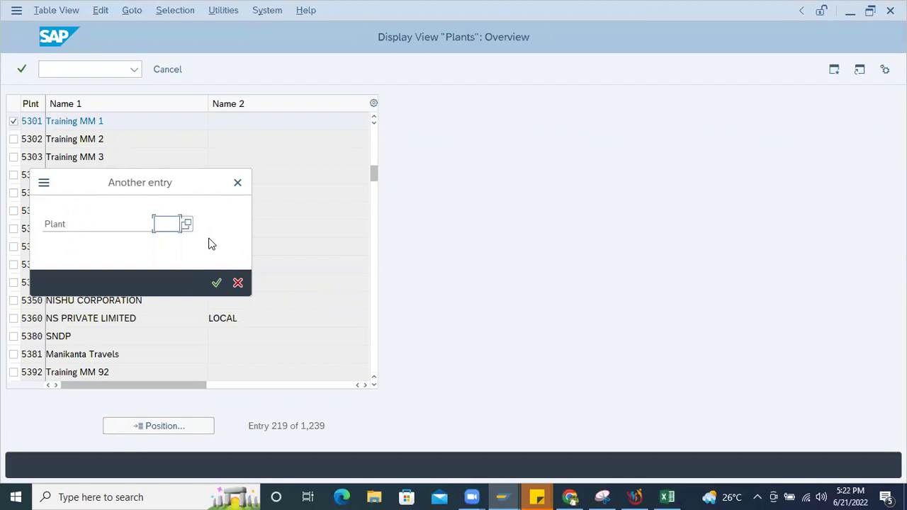
pyautogui.write('612')
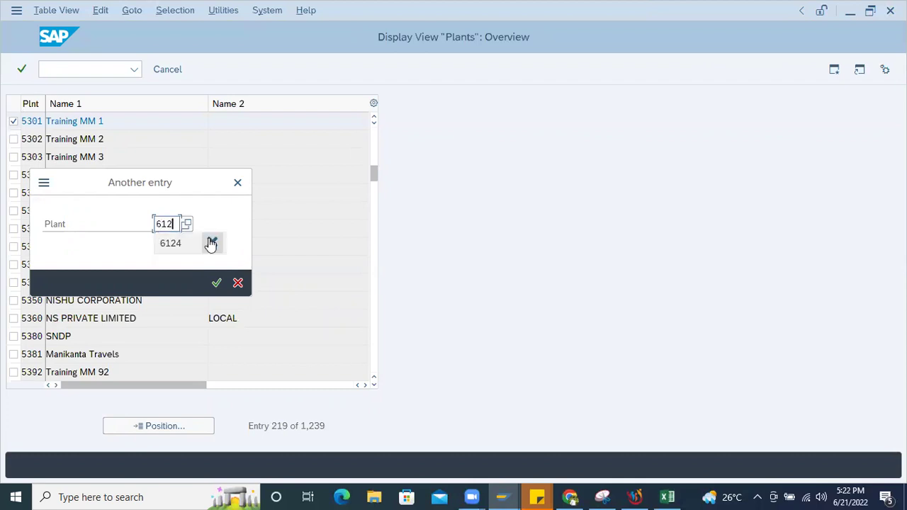
pyautogui.click(211, 243)
pyautogui.press('Return')
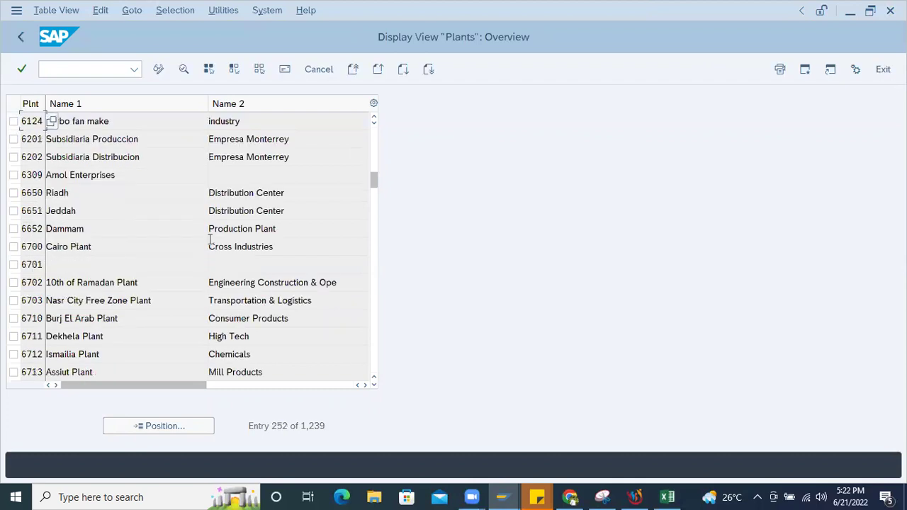
pyautogui.click(13, 121)
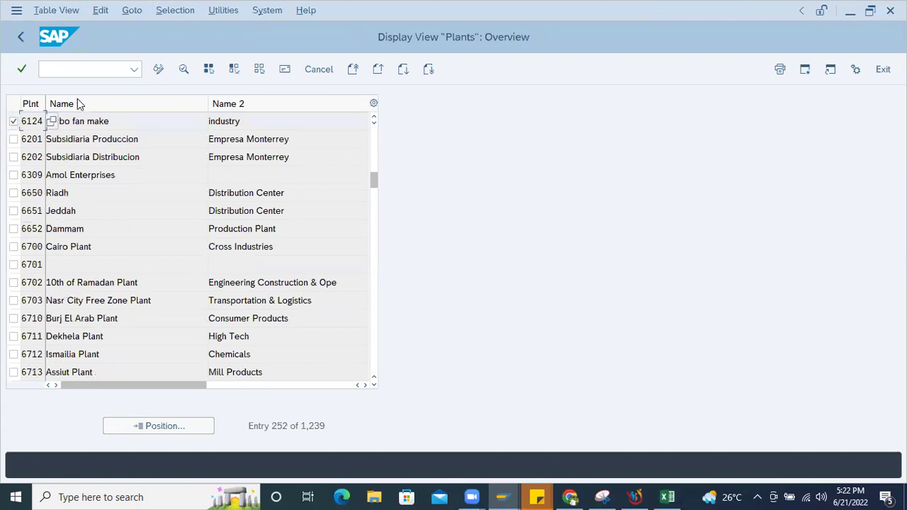
pyautogui.click(183, 70)
pyautogui.moveTo(136, 375); pyautogui.dragTo(98, 373)
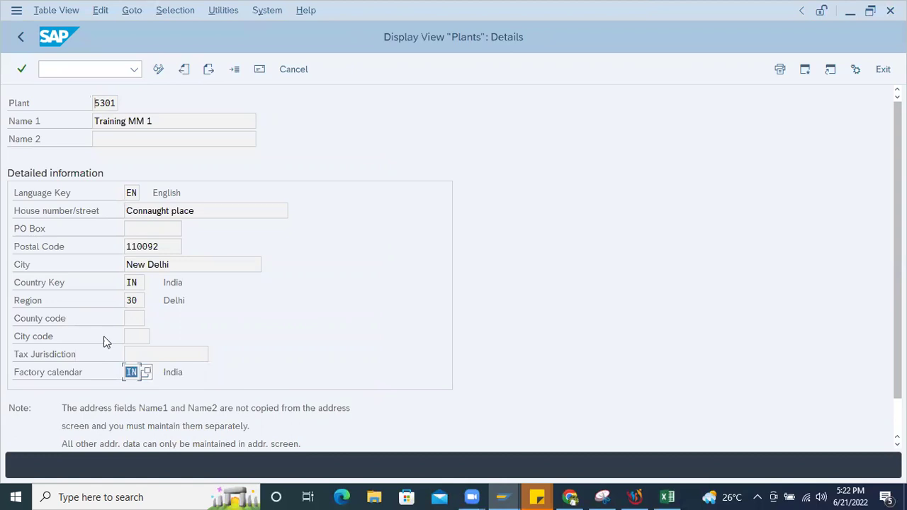
pyautogui.click(20, 39)
pyautogui.hotkey('alt', 'Tab')
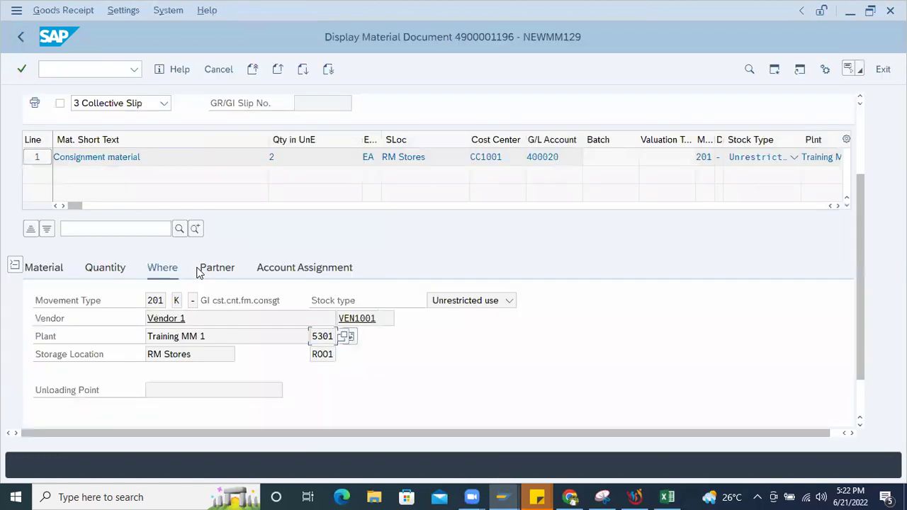
pyautogui.scroll(3, 193, 225)
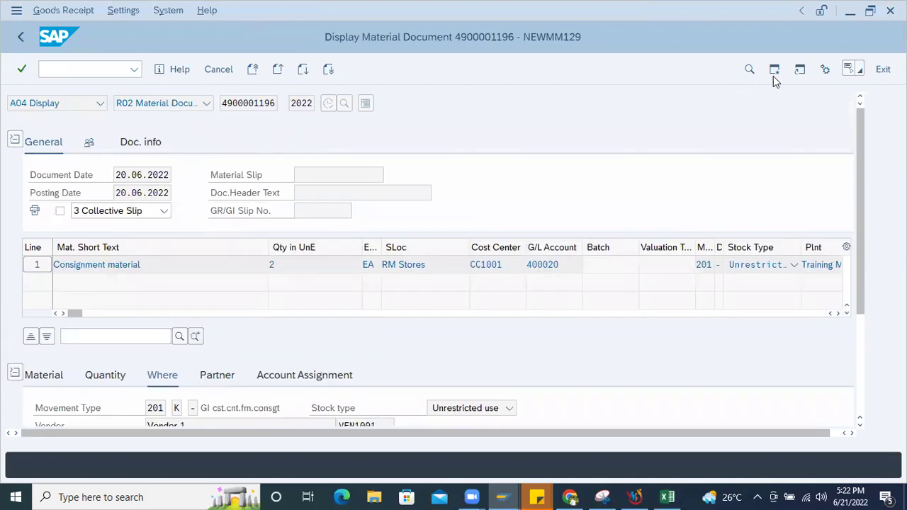
pyautogui.scroll(-2, 241, 368)
pyautogui.click(101, 323)
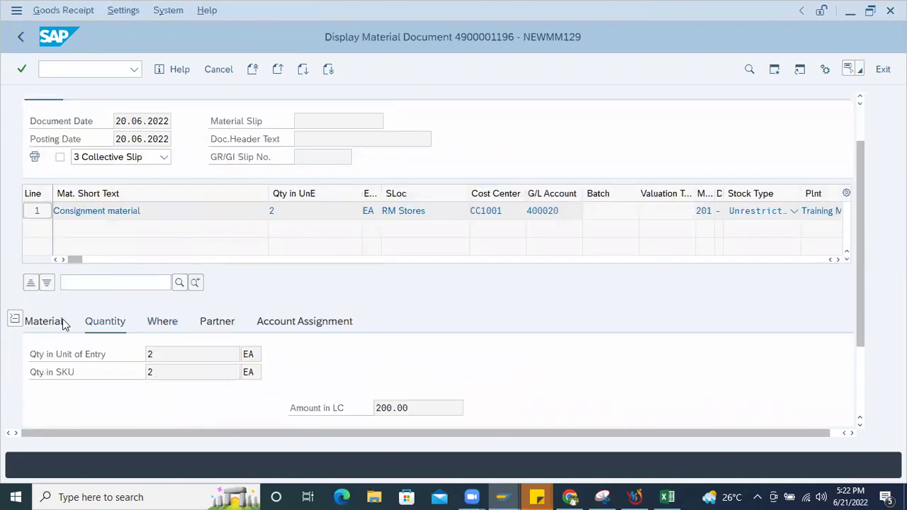
# Check material CONS101 on the Material tab, then exit to SAP Easy Access
pyautogui.click(58, 323)
pyautogui.moveTo(419, 357); pyautogui.dragTo(278, 348)
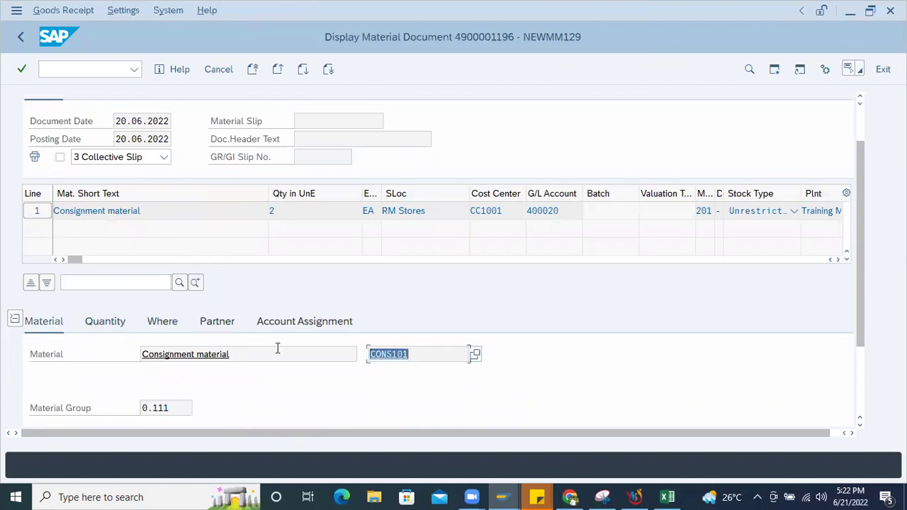
pyautogui.scroll(2, 698, 163)
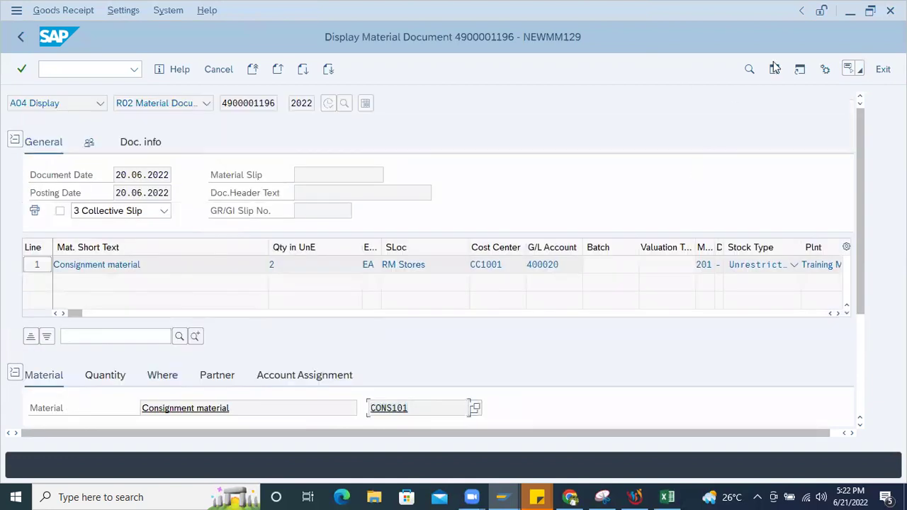
pyautogui.click(883, 69)
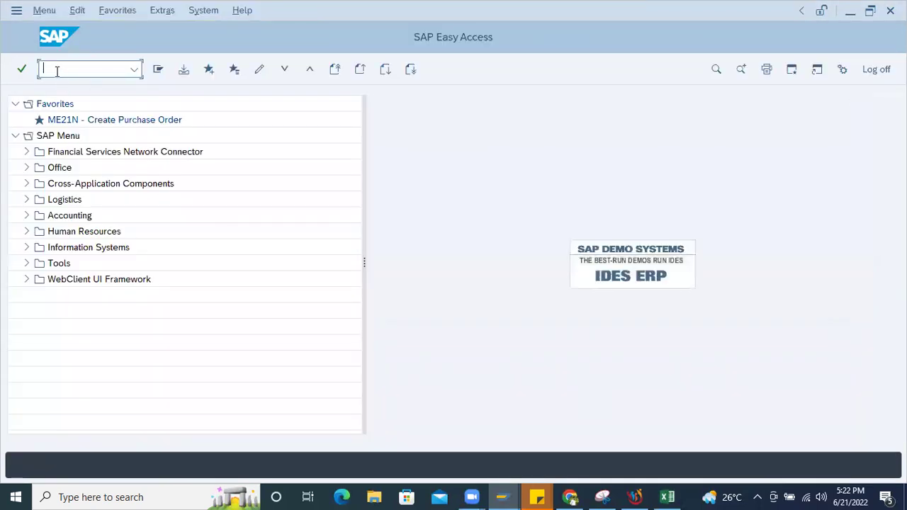
# Start MIGO and enter material CONS101 with quantity 1 on line 1
pyautogui.write('migo')
pyautogui.press('Return')
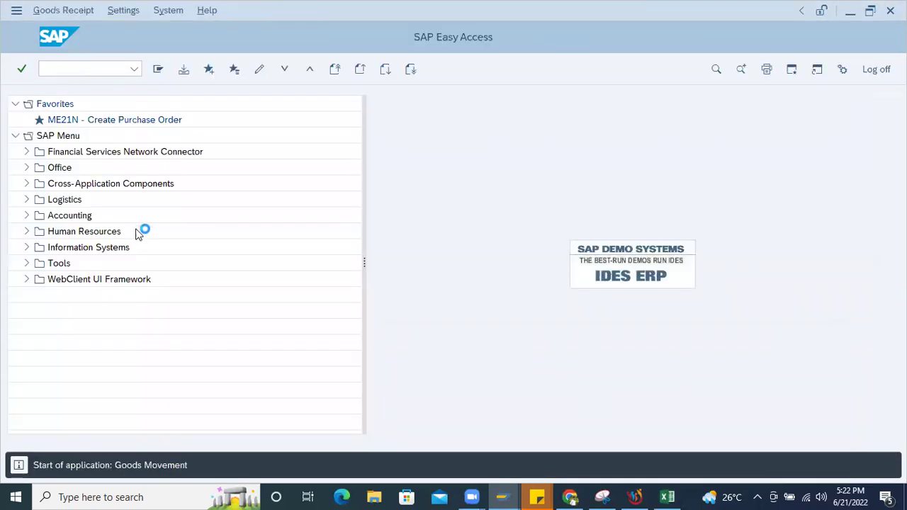
pyautogui.scroll(-2, 178, 341)
pyautogui.click(165, 352)
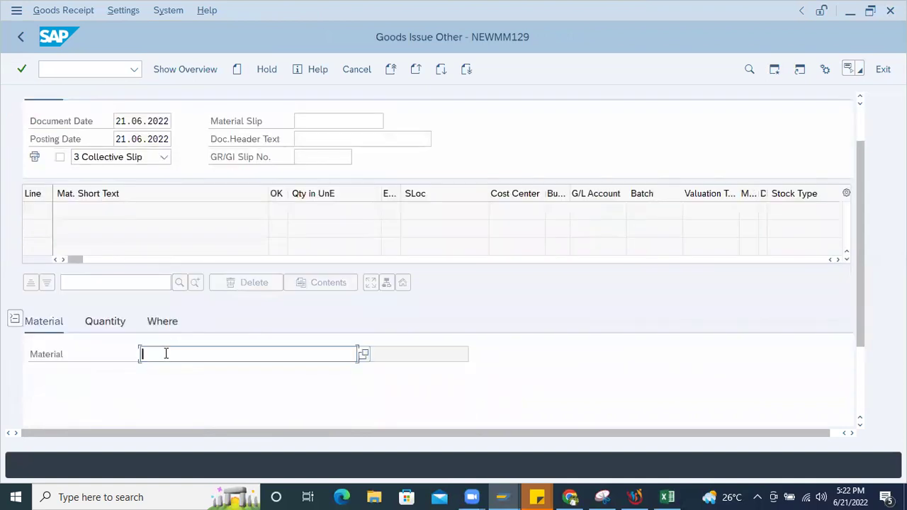
pyautogui.write('CONS101')
pyautogui.press('Return')
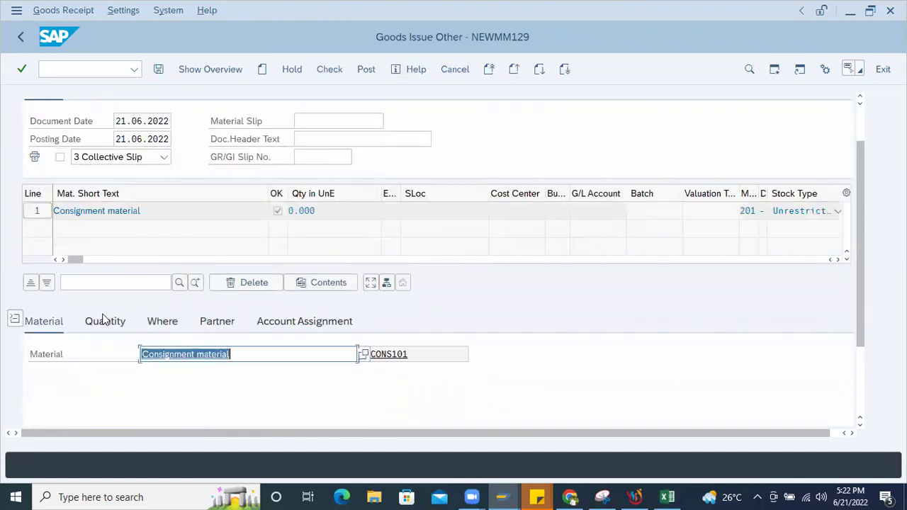
pyautogui.click(106, 323)
pyautogui.write('1')
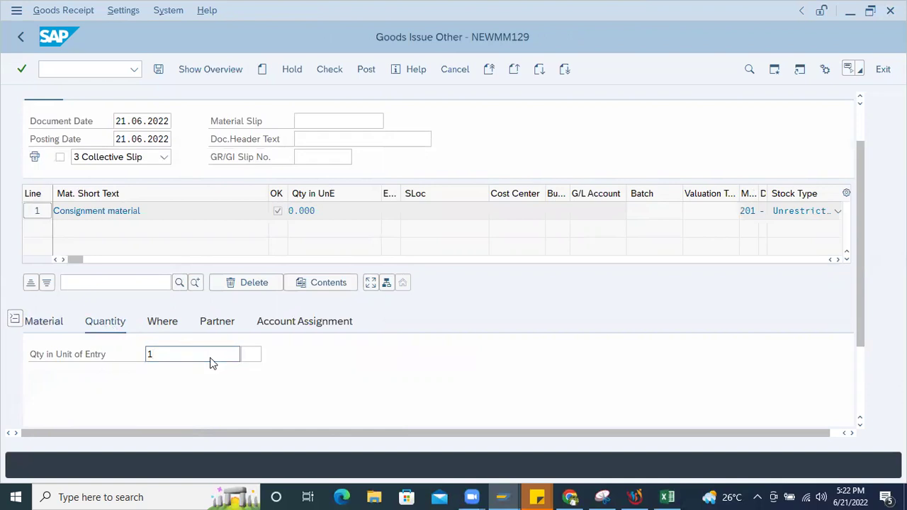
pyautogui.press('Return')
pyautogui.click(171, 325)
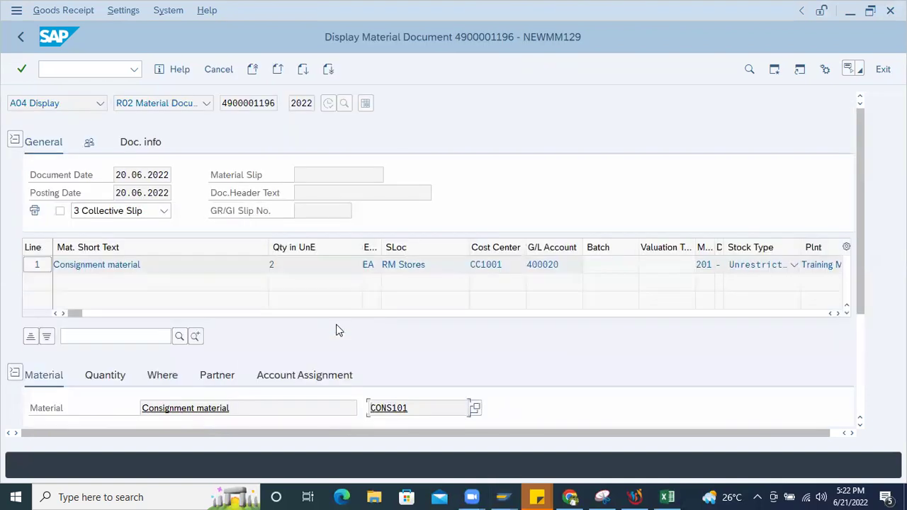
pyautogui.scroll(-3, 208, 376)
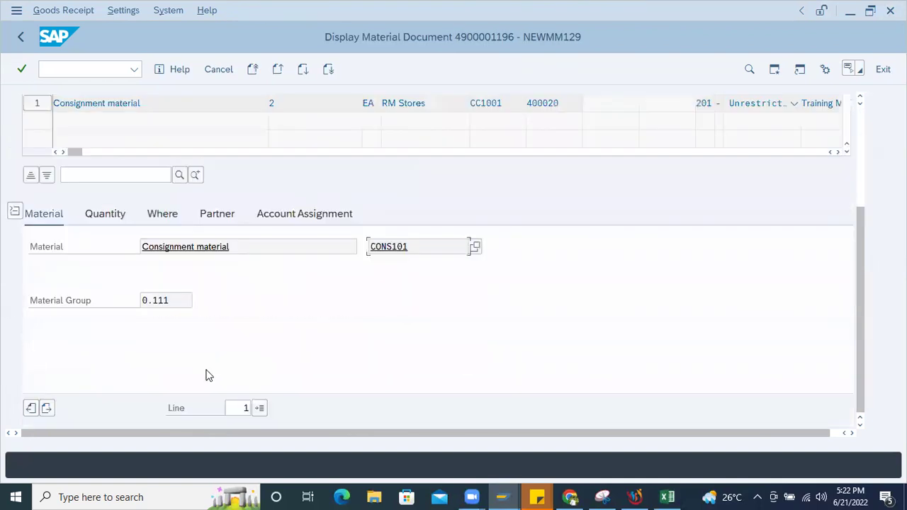
pyautogui.click(157, 216)
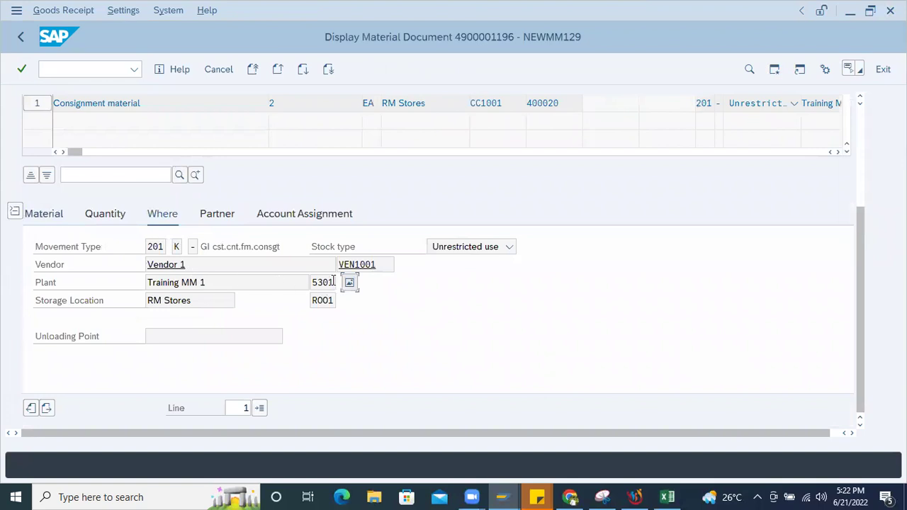
pyautogui.moveTo(333, 281); pyautogui.dragTo(271, 267)
pyautogui.hotkey('ctrl', 'c')
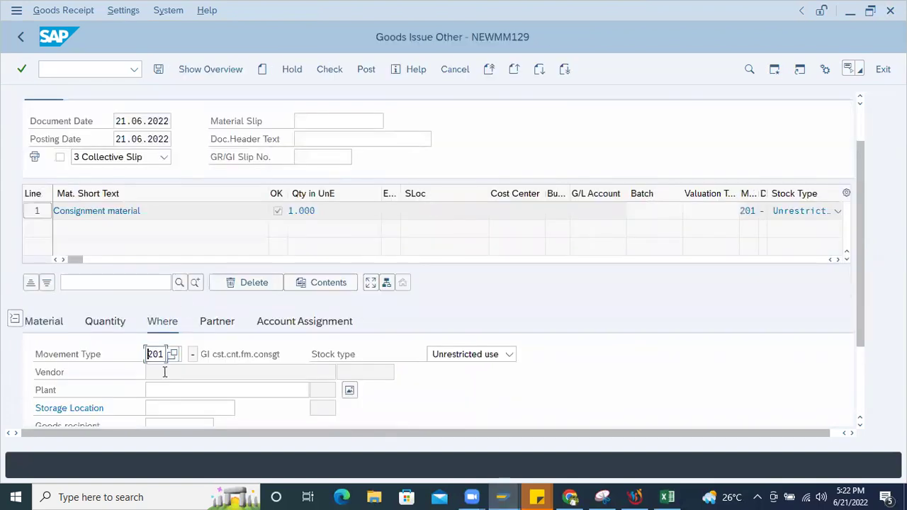
pyautogui.click(162, 387)
pyautogui.hotkey('ctrl', 'v')
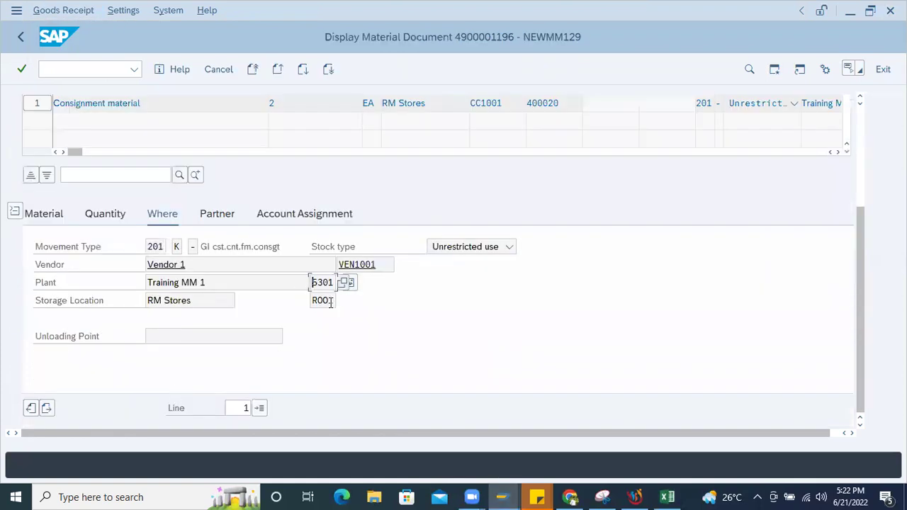
pyautogui.moveTo(330, 303); pyautogui.dragTo(289, 301)
pyautogui.hotkey('ctrl', 'c')
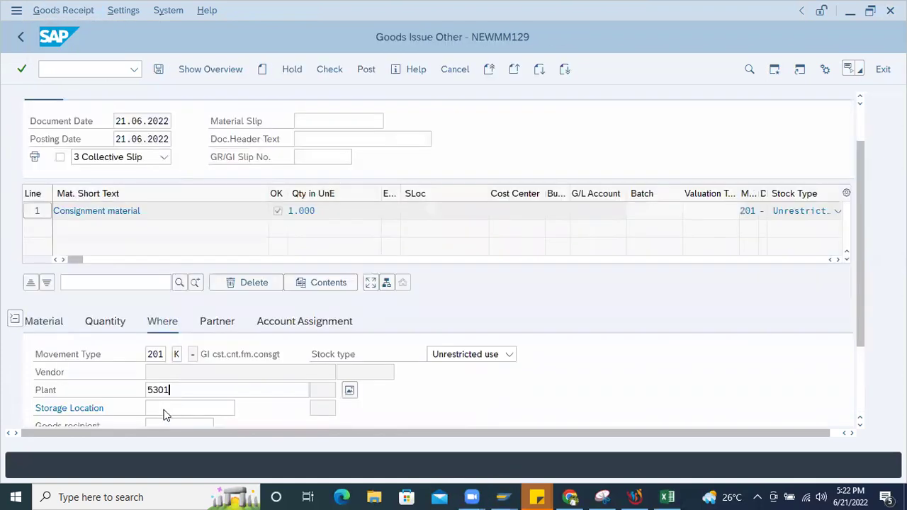
pyautogui.scroll(-1, 163, 403)
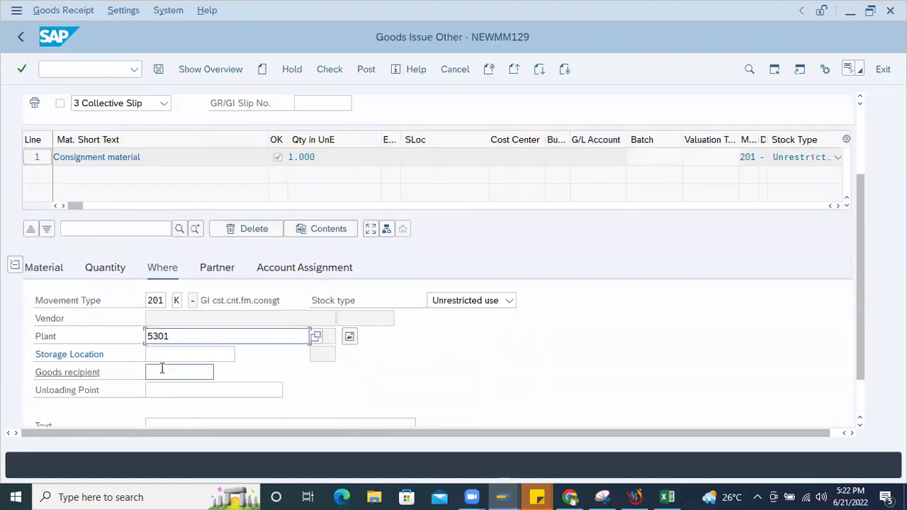
pyautogui.click(164, 353)
pyautogui.hotkey('ctrl', 'v')
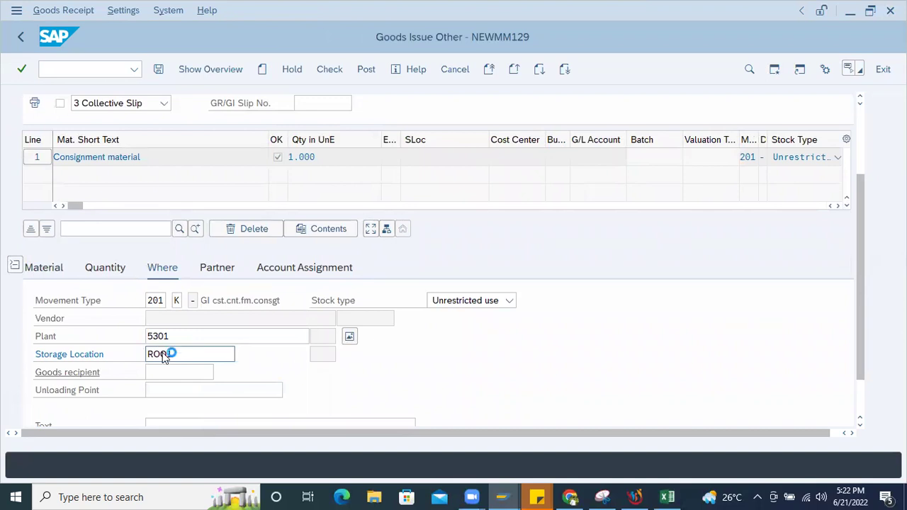
pyautogui.press('Return')
pyautogui.scroll(-1, 163, 369)
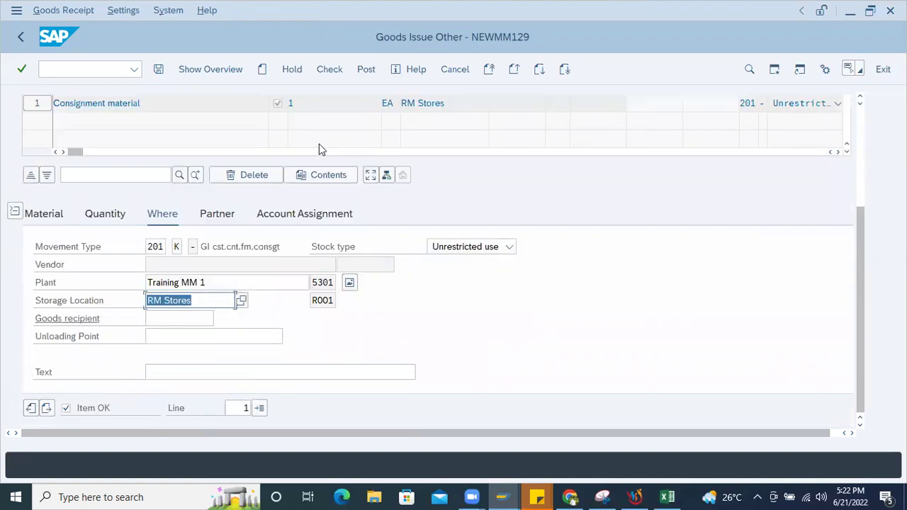
pyautogui.scroll(3, 318, 147)
pyautogui.click(337, 71)
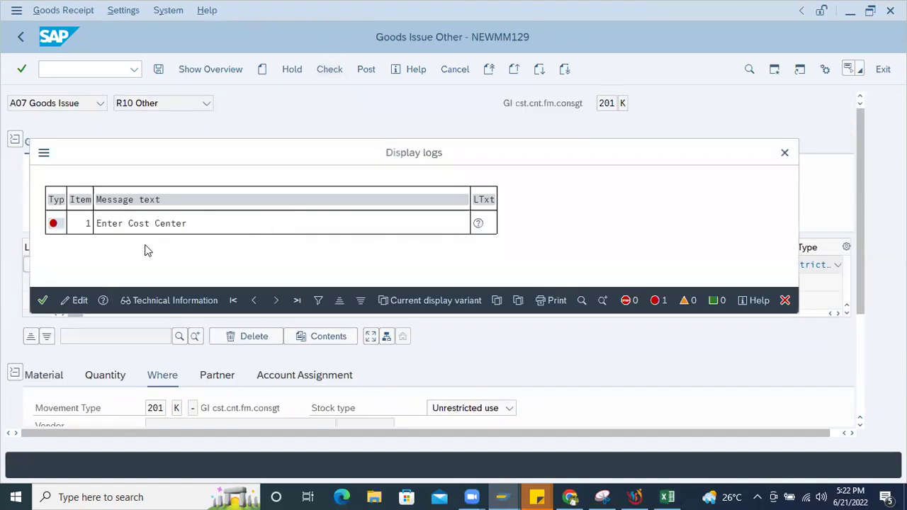
pyautogui.click(44, 301)
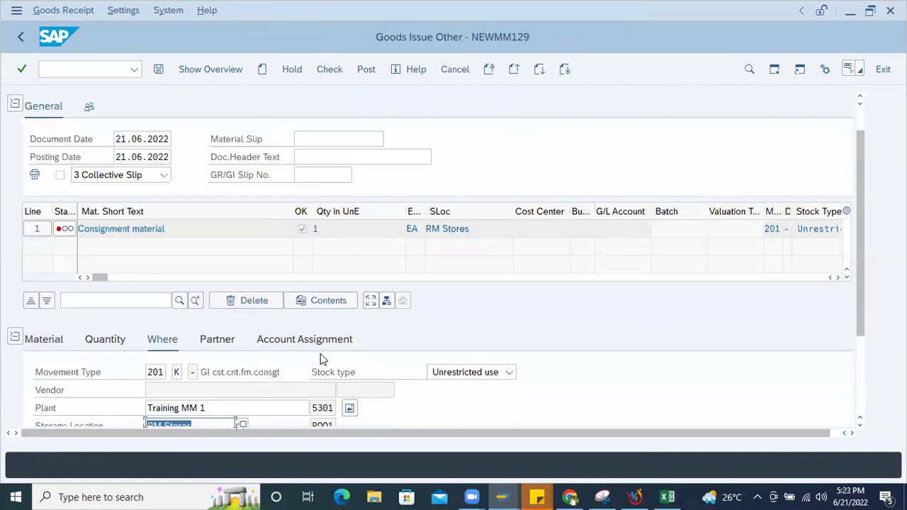
pyautogui.click(310, 343)
pyautogui.scroll(-1, 197, 379)
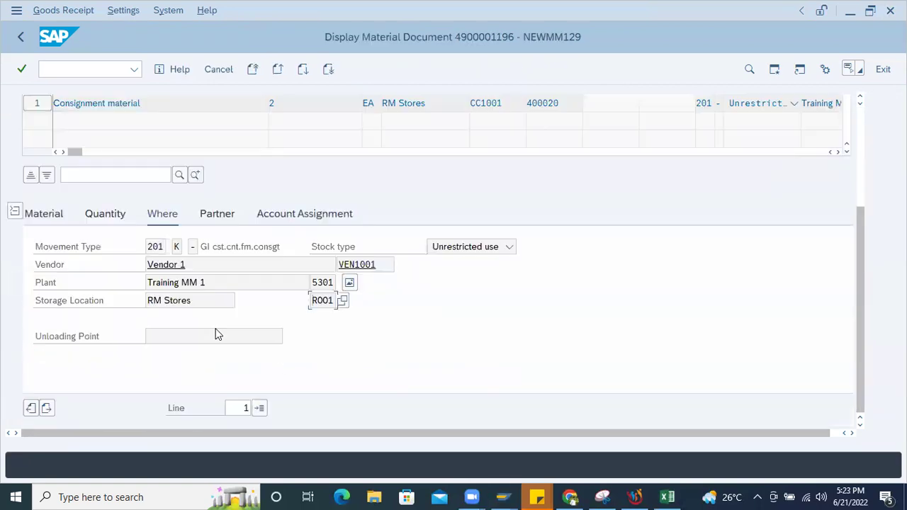
pyautogui.click(318, 214)
pyautogui.moveTo(158, 265); pyautogui.dragTo(23, 267)
pyautogui.hotkey('ctrl', 'c')
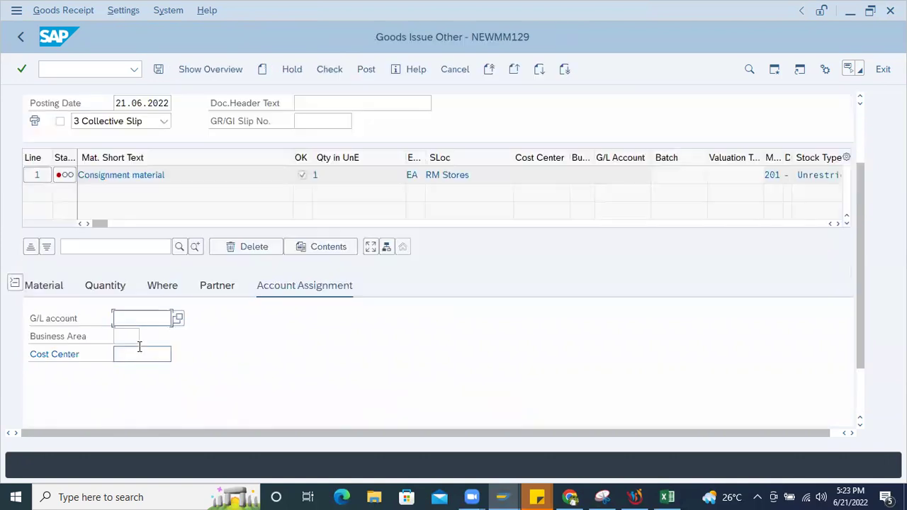
pyautogui.click(134, 353)
pyautogui.hotkey('ctrl', 'v')
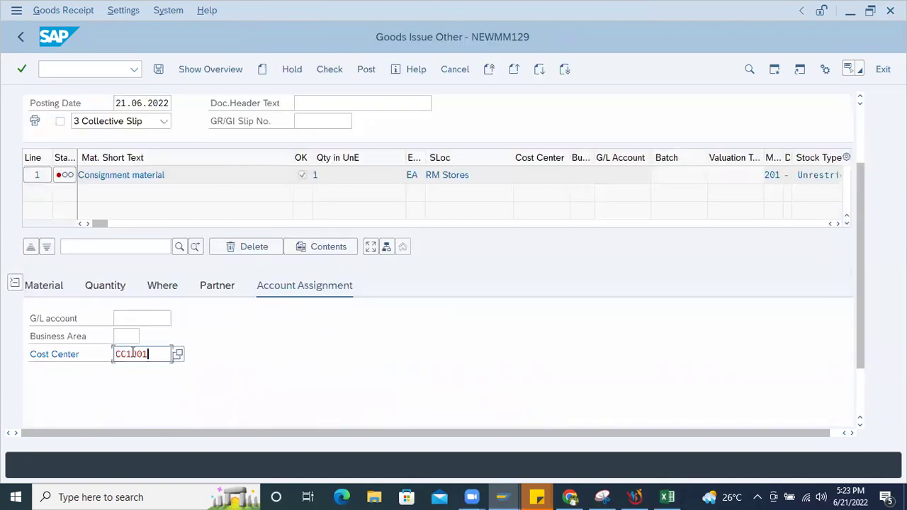
pyautogui.press('Return')
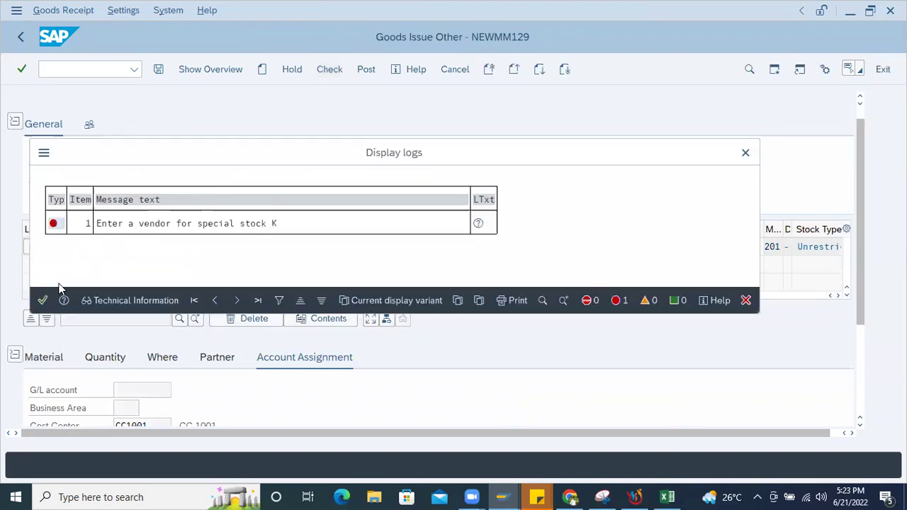
pyautogui.click(43, 300)
pyautogui.click(217, 359)
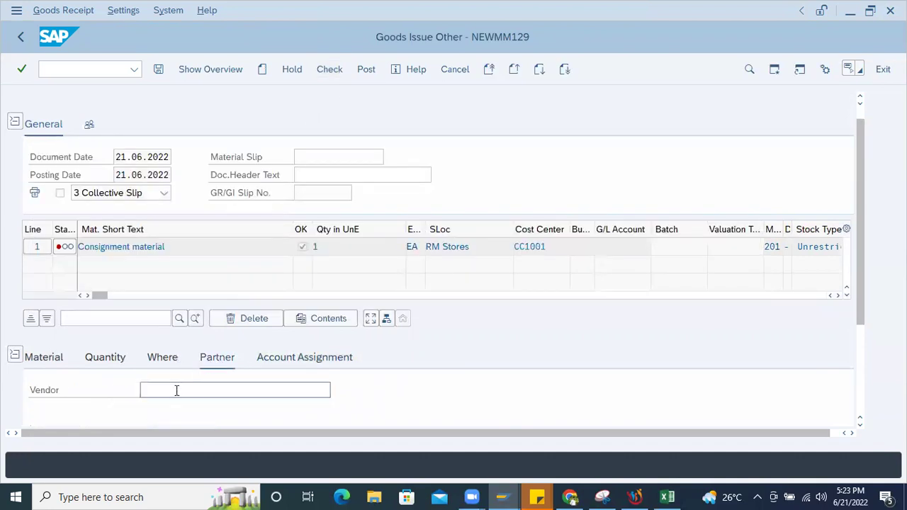
pyautogui.click(170, 389)
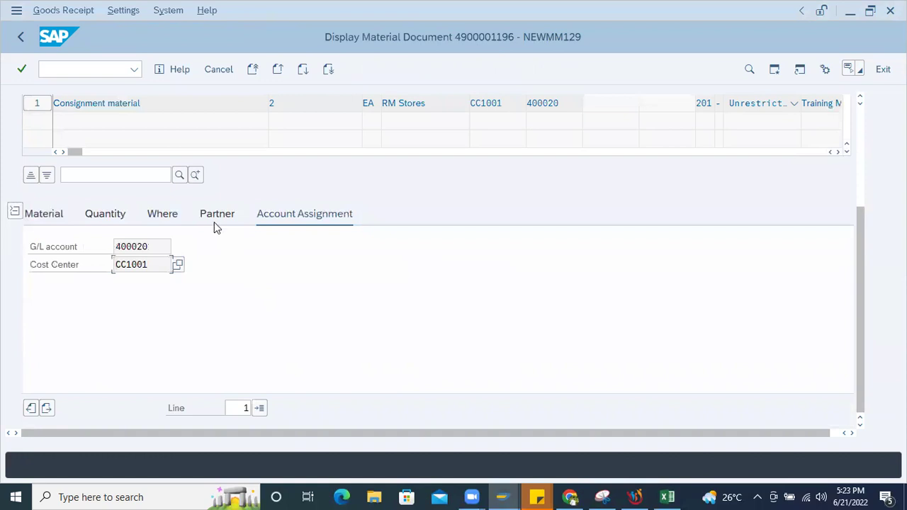
pyautogui.click(216, 218)
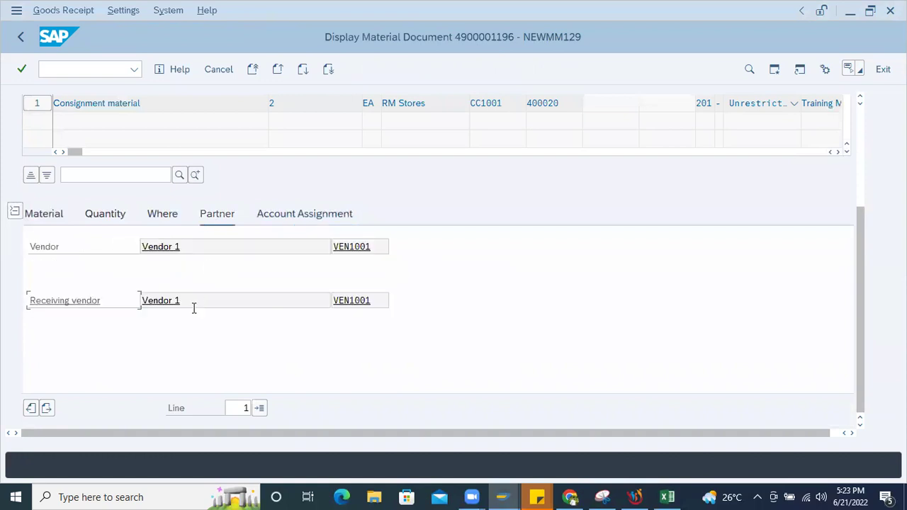
pyautogui.doubleClick(379, 246)
pyautogui.hotkey('ctrl', 'c')
pyautogui.press('Home')
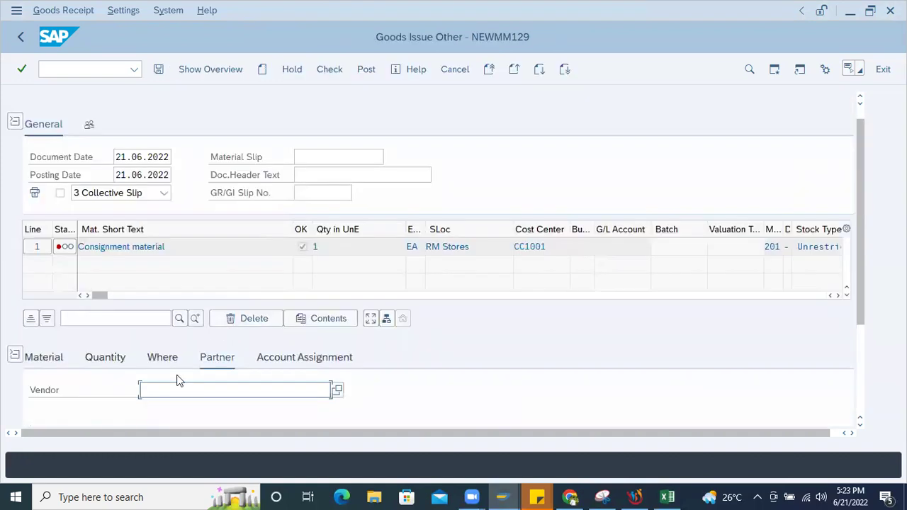
pyautogui.hotkey('ctrl', 'v')
pyautogui.press('Return')
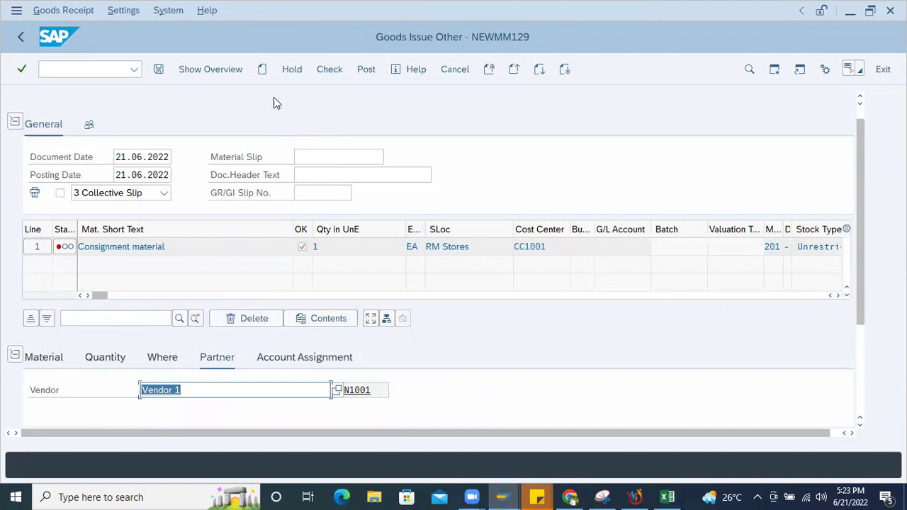
pyautogui.click(323, 71)
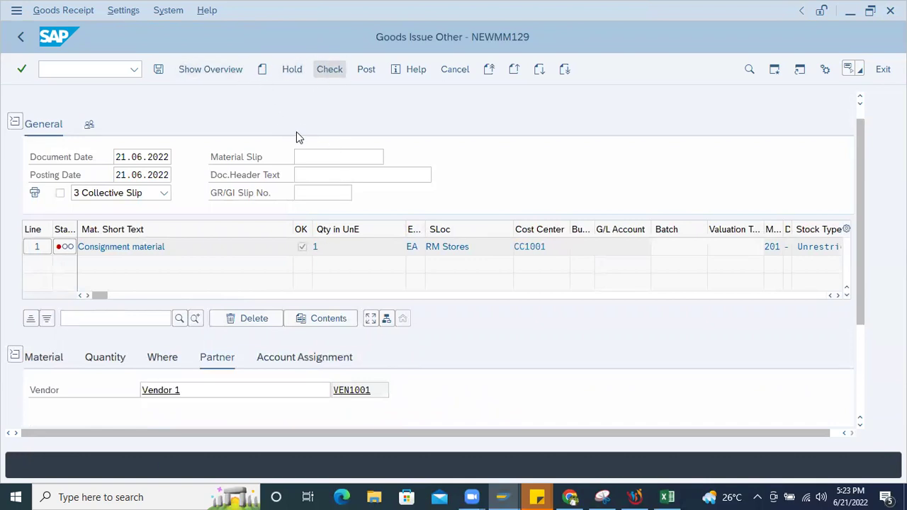
pyautogui.click(366, 70)
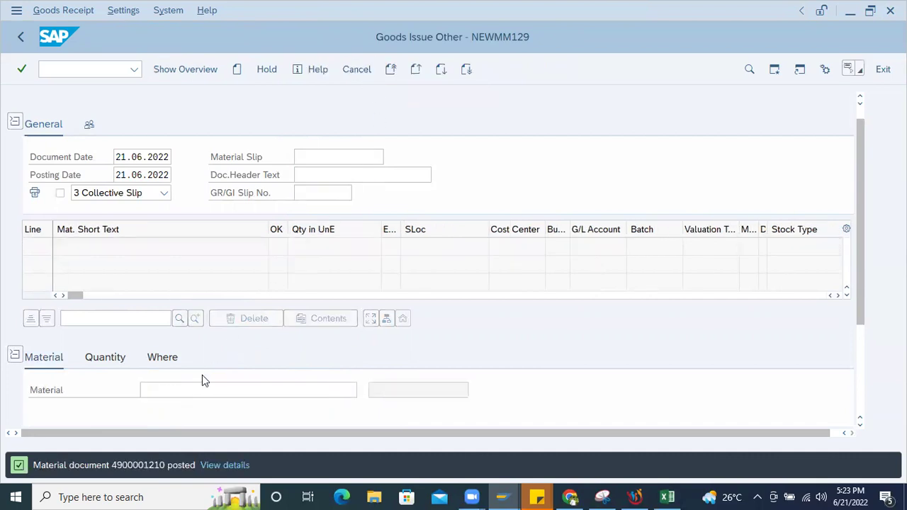
pyautogui.doubleClick(128, 466)
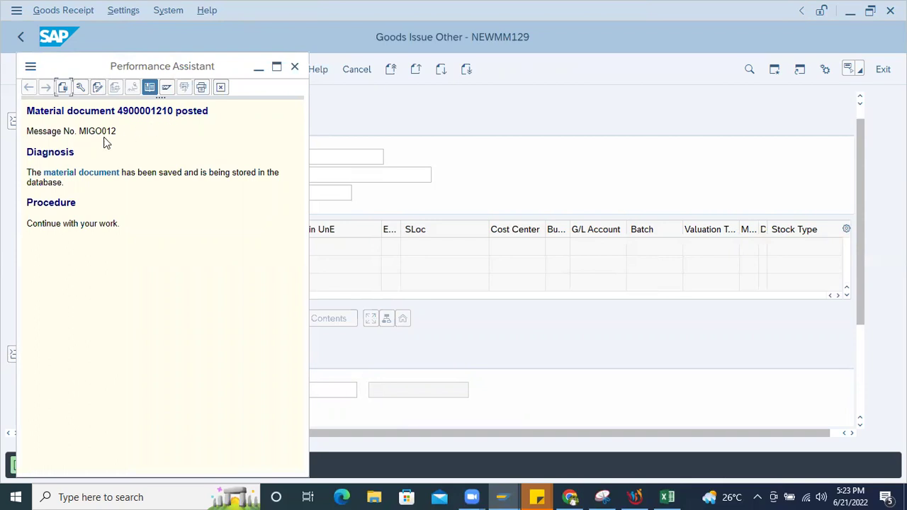
pyautogui.click(295, 65)
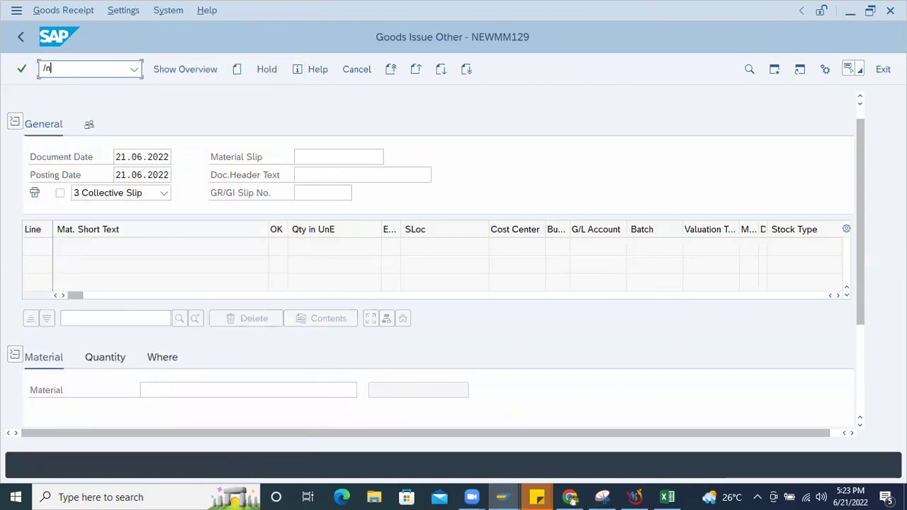
# Exit MIGO with /n, then leave the Plants overview, answering No to Locked Data
pyautogui.write('/n')
pyautogui.press('Return')
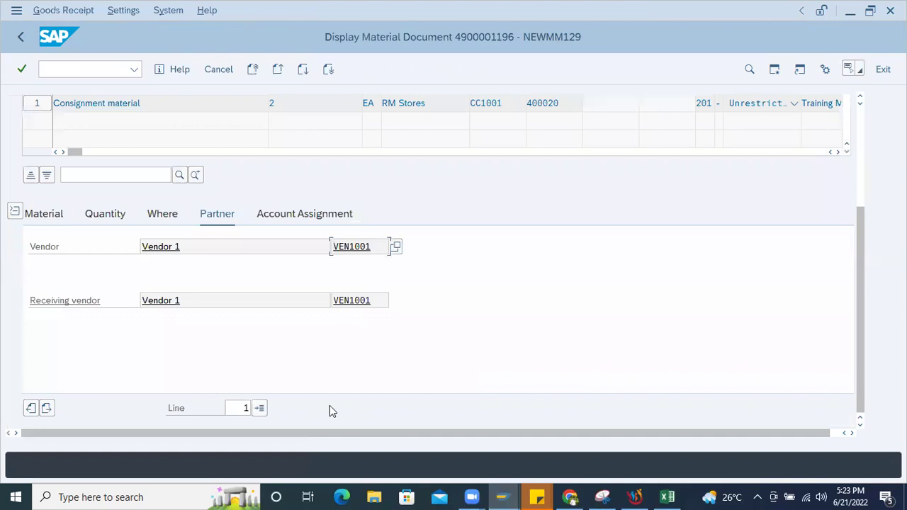
pyautogui.click(502, 497)
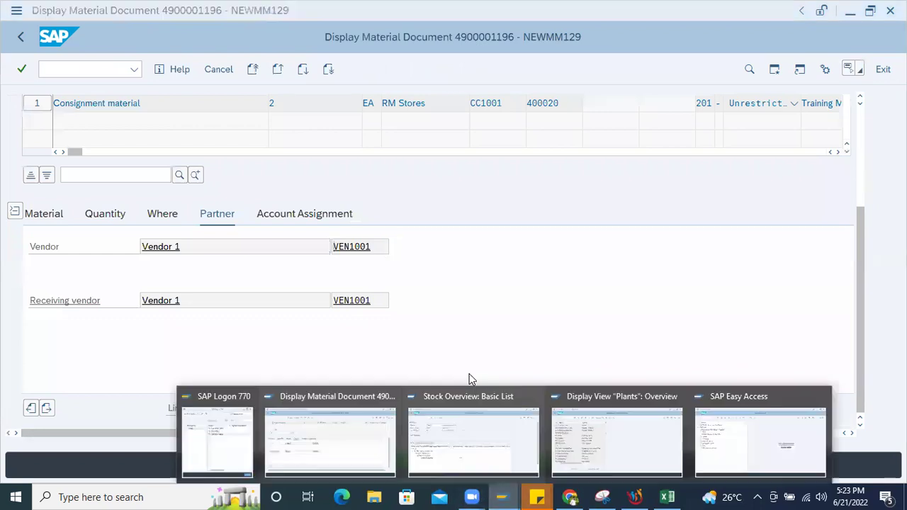
pyautogui.click(616, 440)
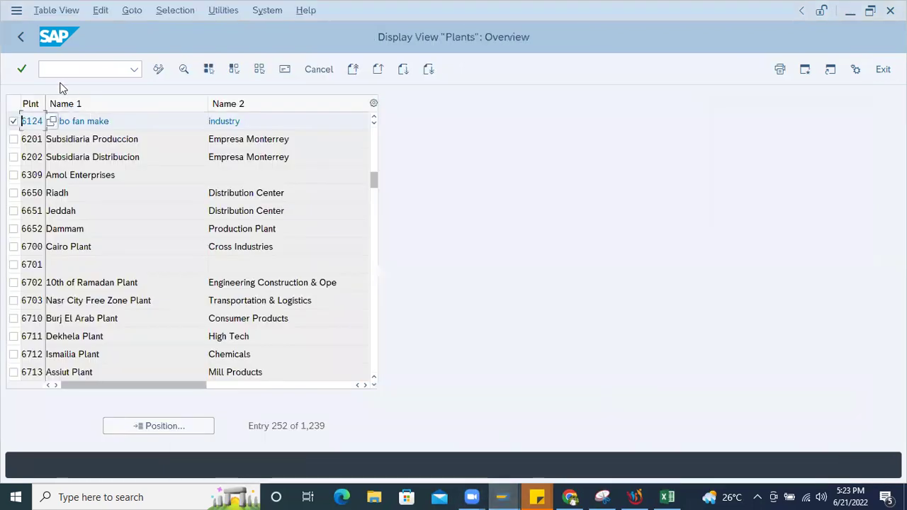
pyautogui.click(22, 39)
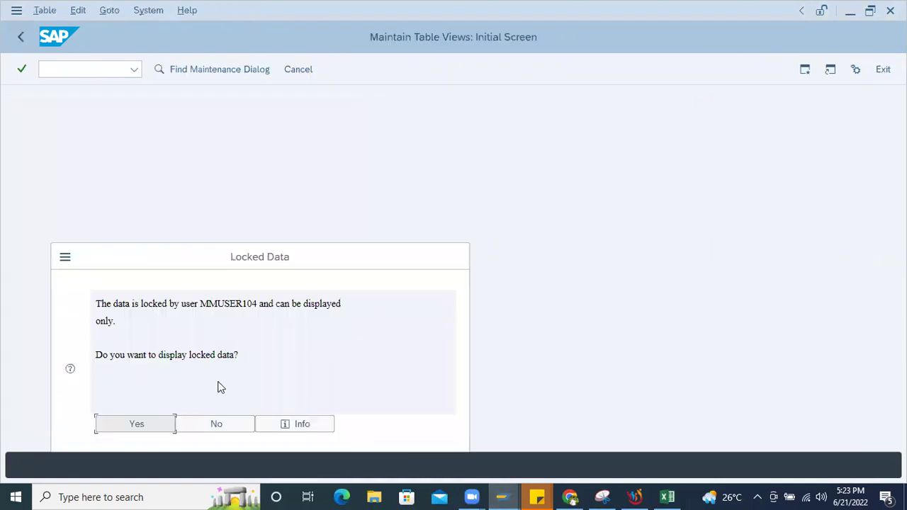
pyautogui.click(216, 420)
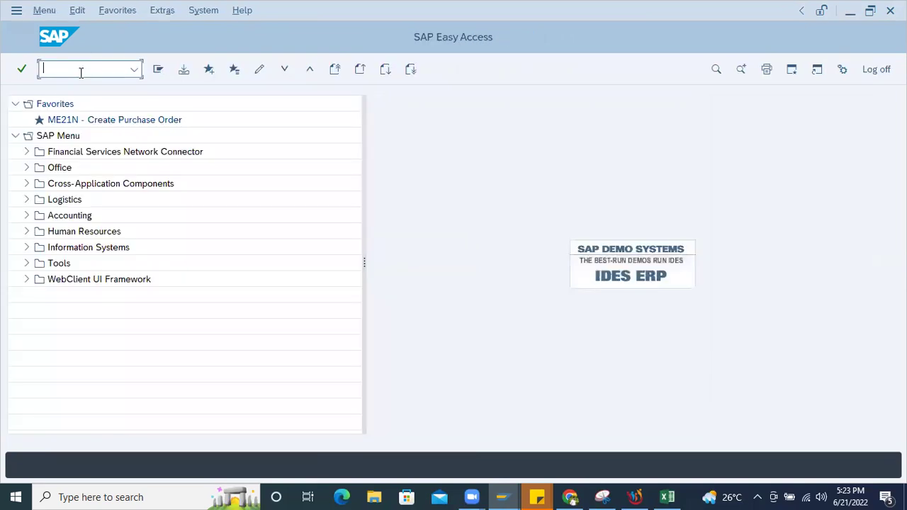
# In SM12, clear the user name filter and delete all 13 listed lock entries
pyautogui.write('/nsm12')
pyautogui.press('Return')
pyautogui.click(177, 193)
pyautogui.moveTo(186, 193); pyautogui.dragTo(0, 212)
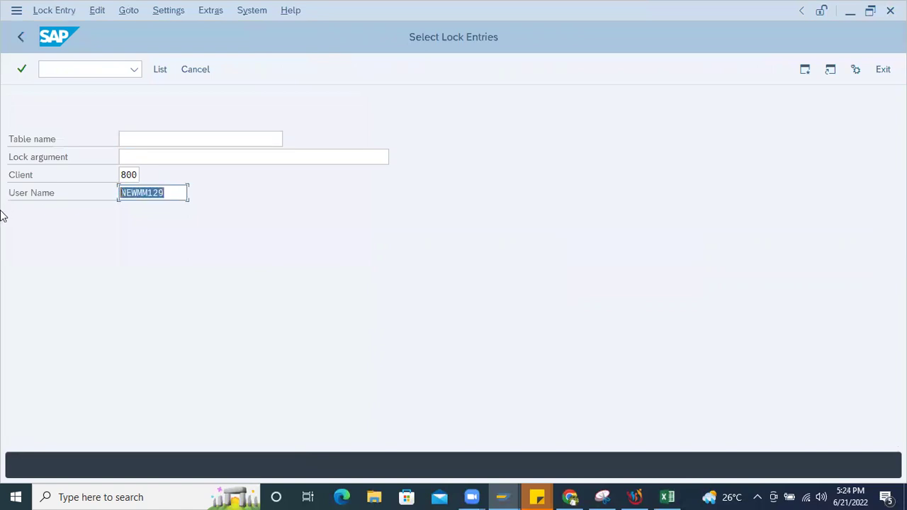
pyautogui.press('Delete')
pyautogui.press('Return')
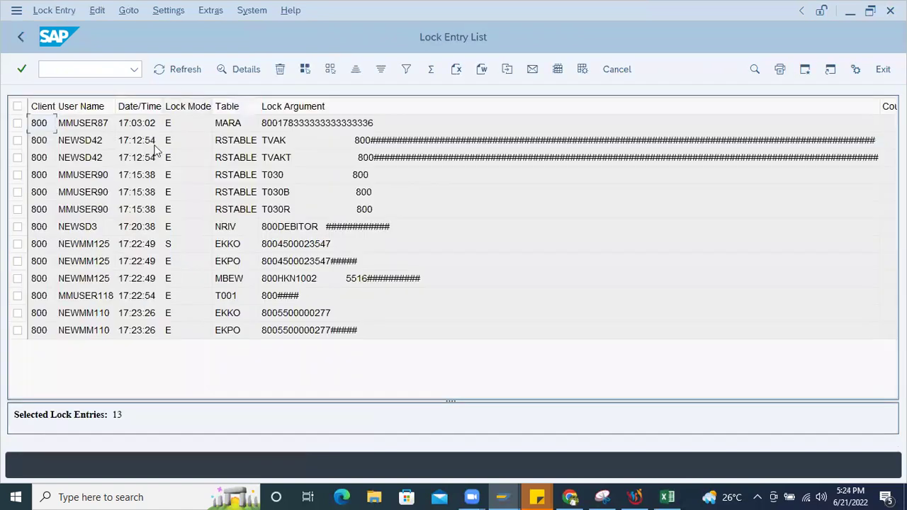
pyautogui.click(17, 106)
pyautogui.click(280, 68)
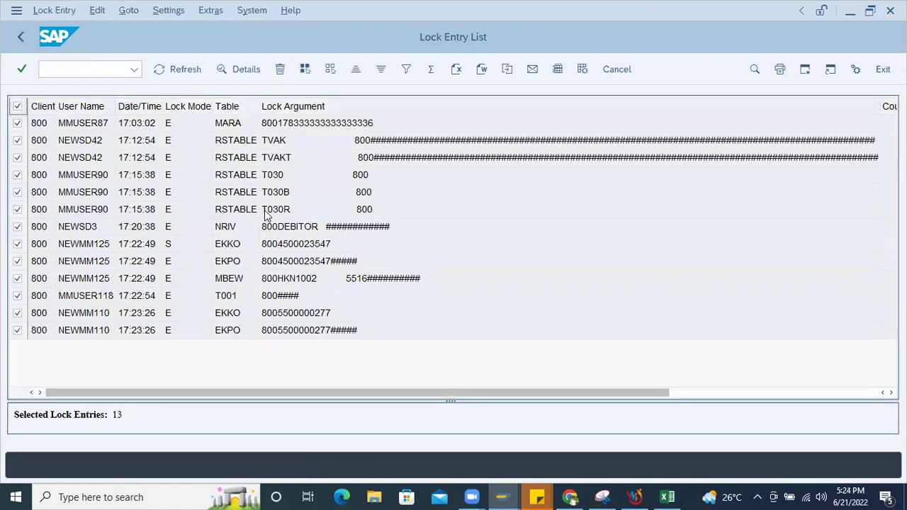
pyautogui.click(202, 299)
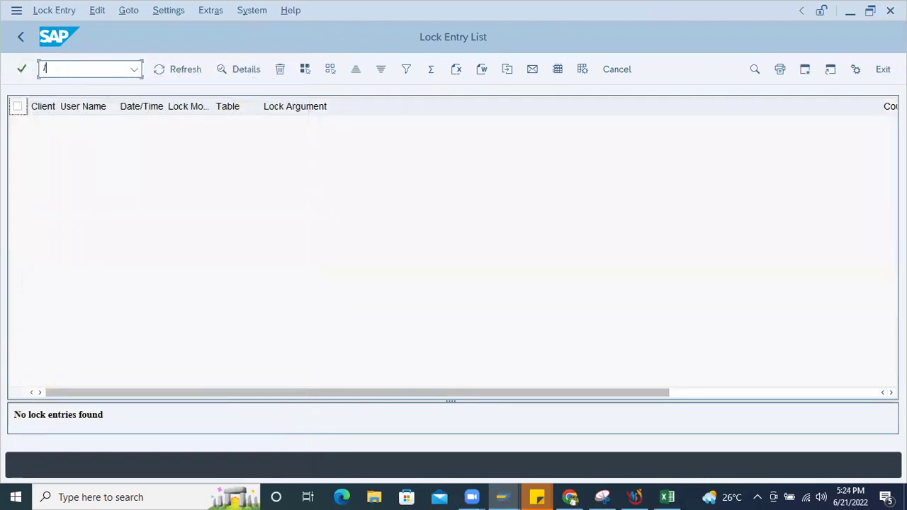
# Reopen OX30 and copy the locking user's ID from the locked-data message
pyautogui.write('/nox')
pyautogui.write('30')
pyautogui.press('Return')
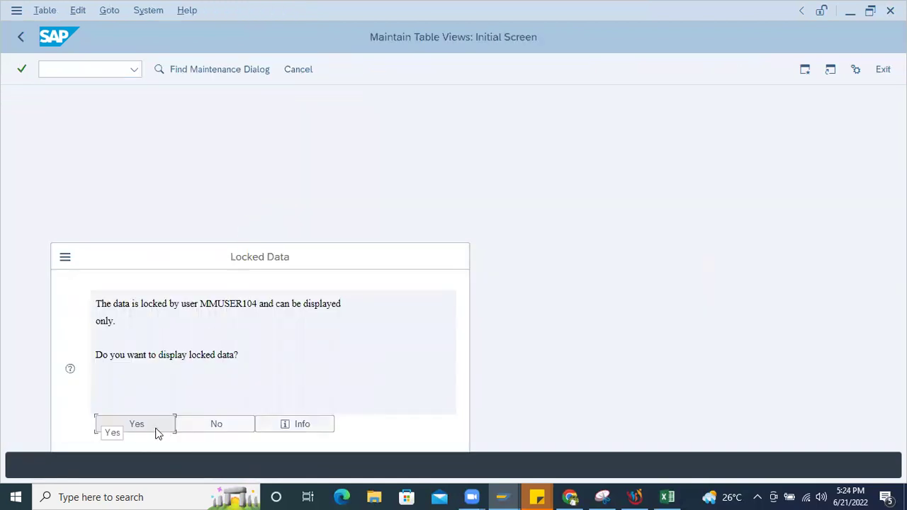
pyautogui.doubleClick(226, 305)
pyautogui.hotkey('ctrl', 'c')
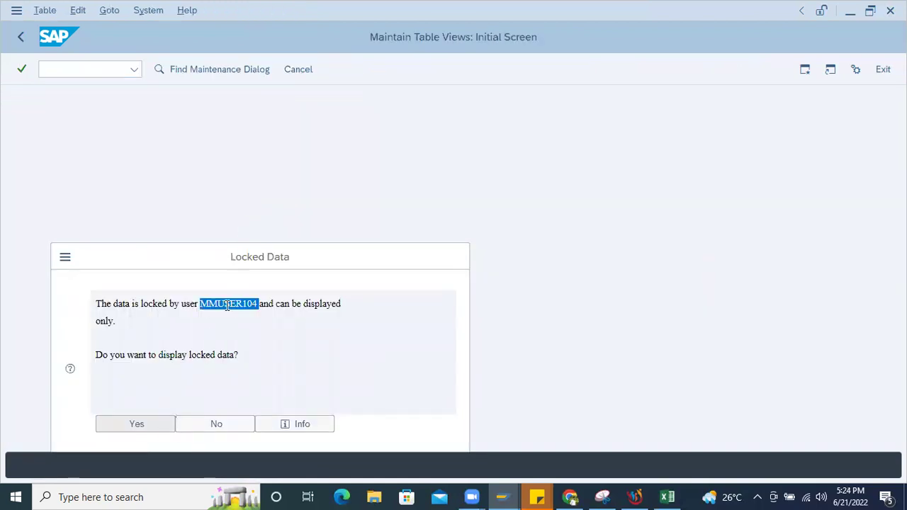
pyautogui.press('Escape')
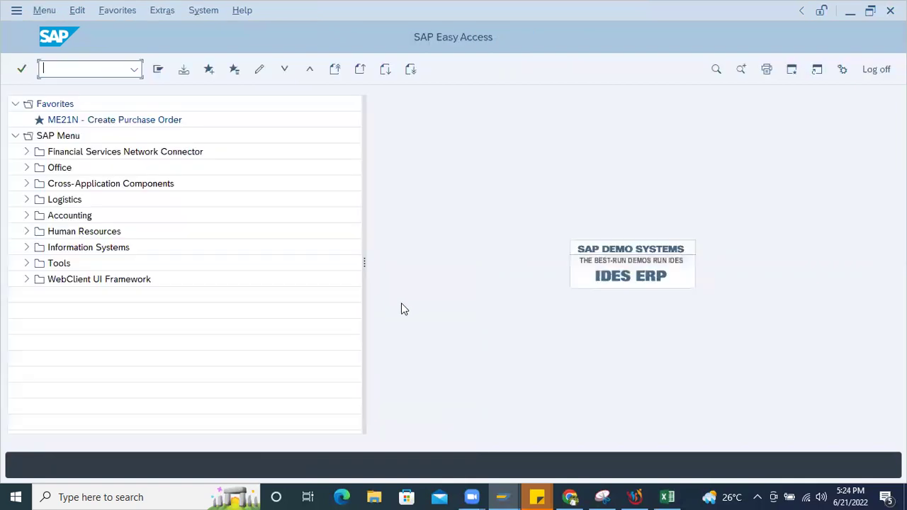
# List that user's lock entries in SM12 and delete the T001W lock
pyautogui.click(507, 496)
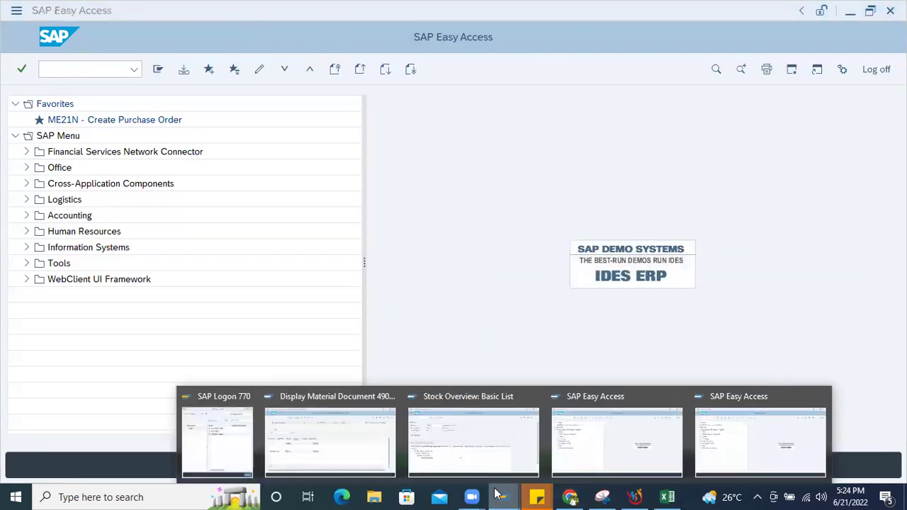
pyautogui.click(623, 442)
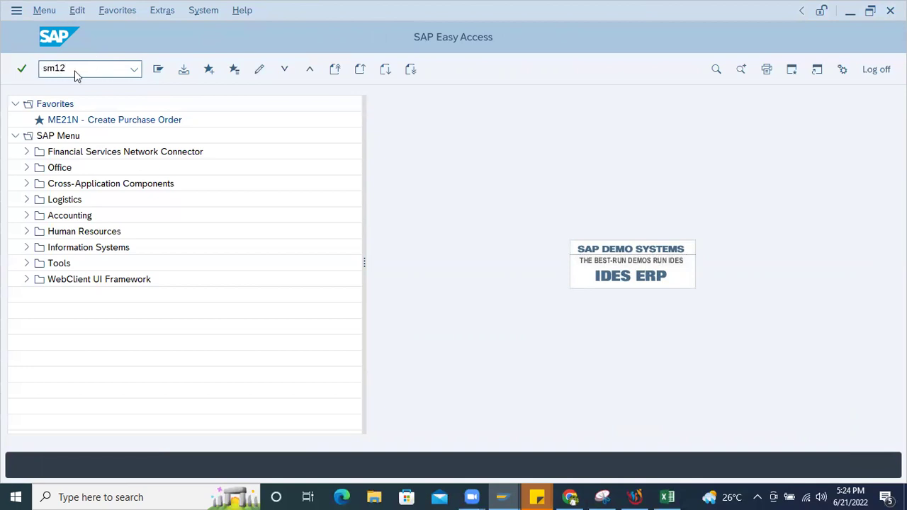
pyautogui.press('Return')
pyautogui.doubleClick(162, 189)
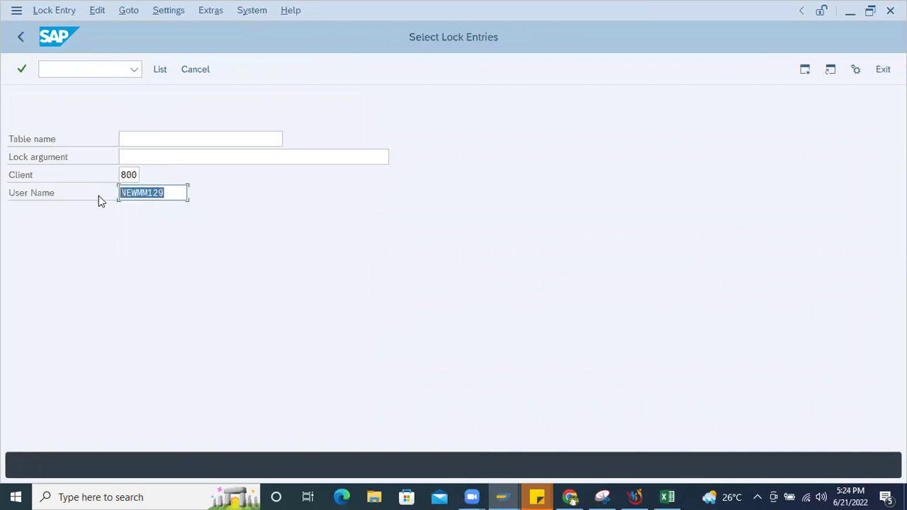
pyautogui.hotkey('ctrl', 'v')
pyautogui.press('Return')
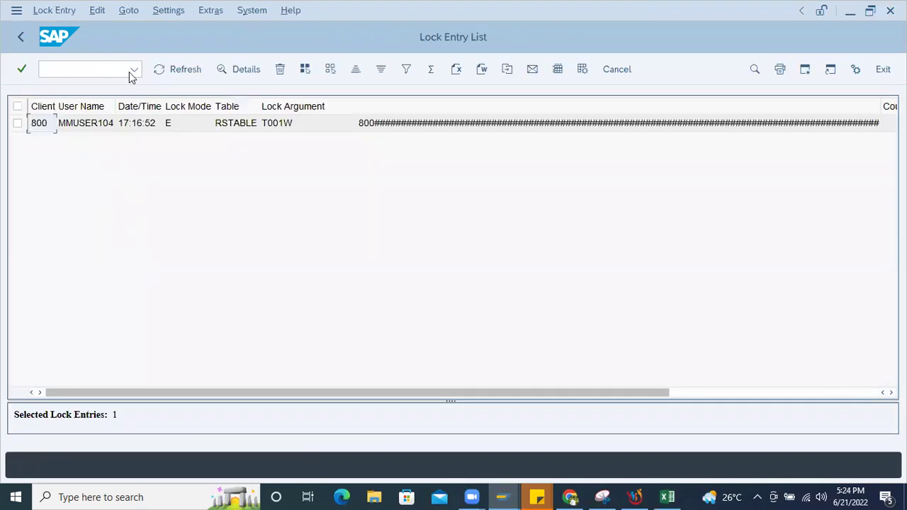
pyautogui.click(17, 106)
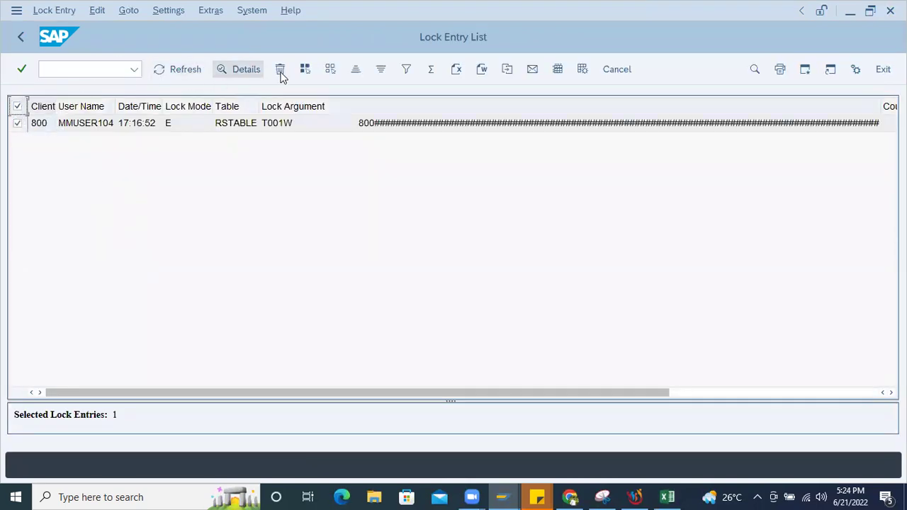
pyautogui.click(280, 70)
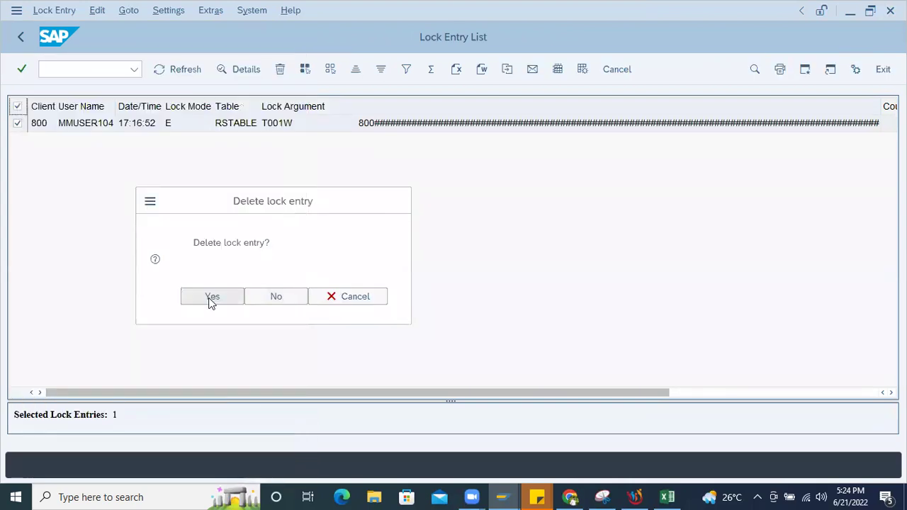
pyautogui.click(210, 300)
pyautogui.click(295, 67)
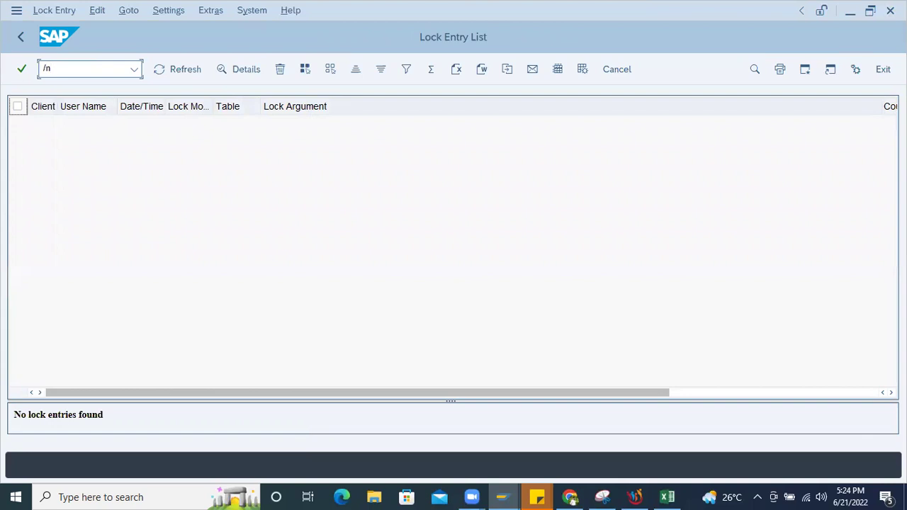
# Open OX10, position the plant list to 6124, and select its row
pyautogui.write('ox10')
pyautogui.press('Return')
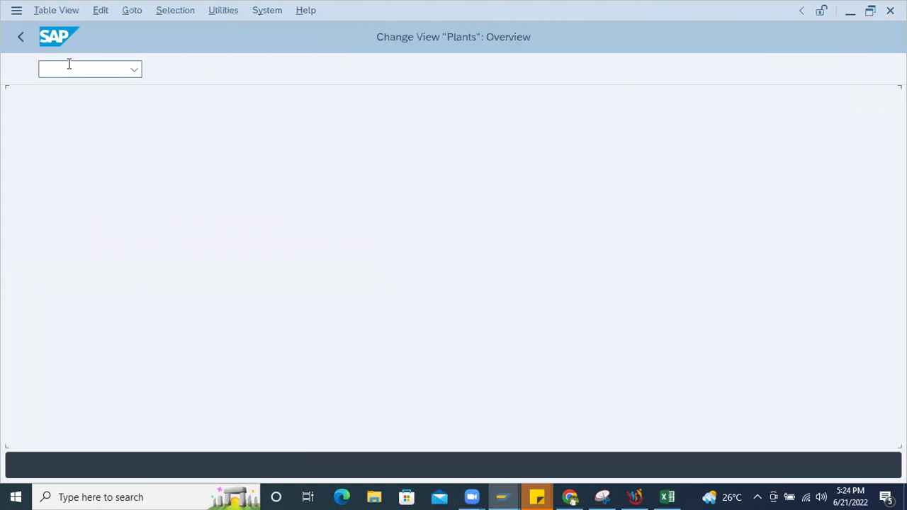
pyautogui.click(165, 426)
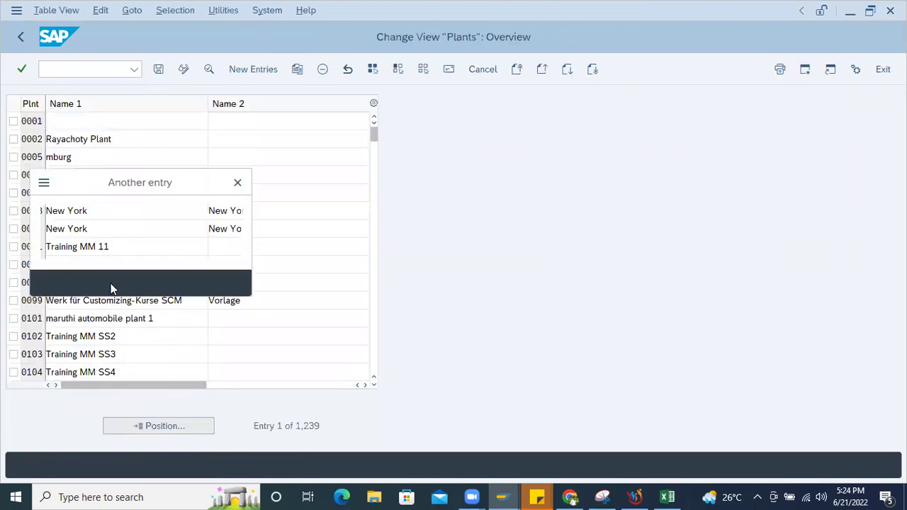
pyautogui.click(169, 224)
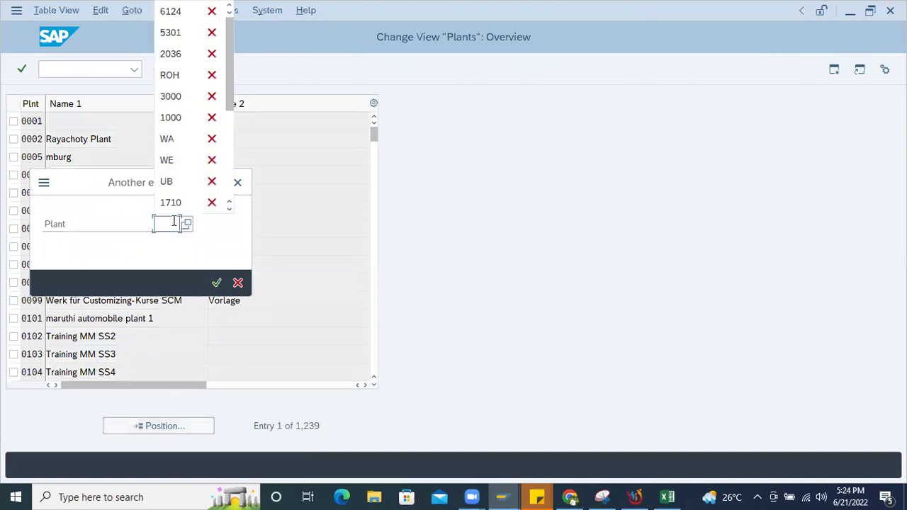
pyautogui.click(170, 11)
pyautogui.press('Return')
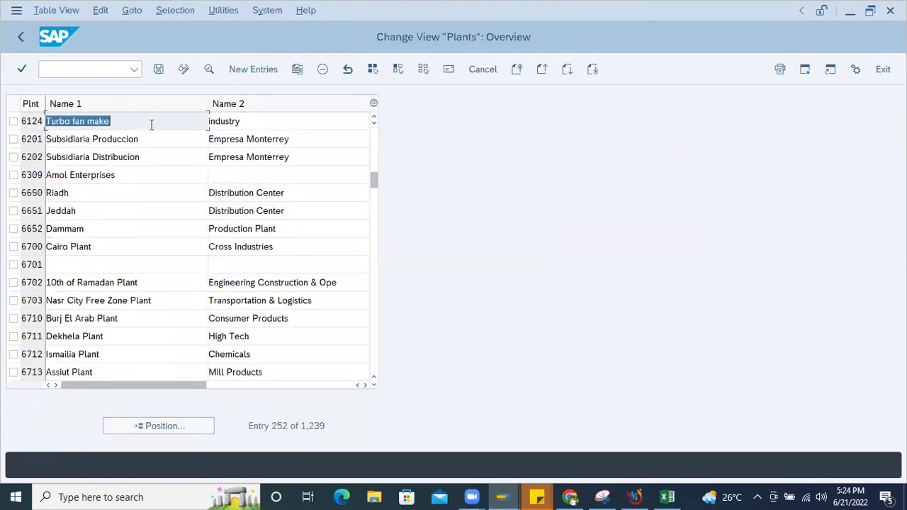
pyautogui.click(151, 124)
pyautogui.click(14, 121)
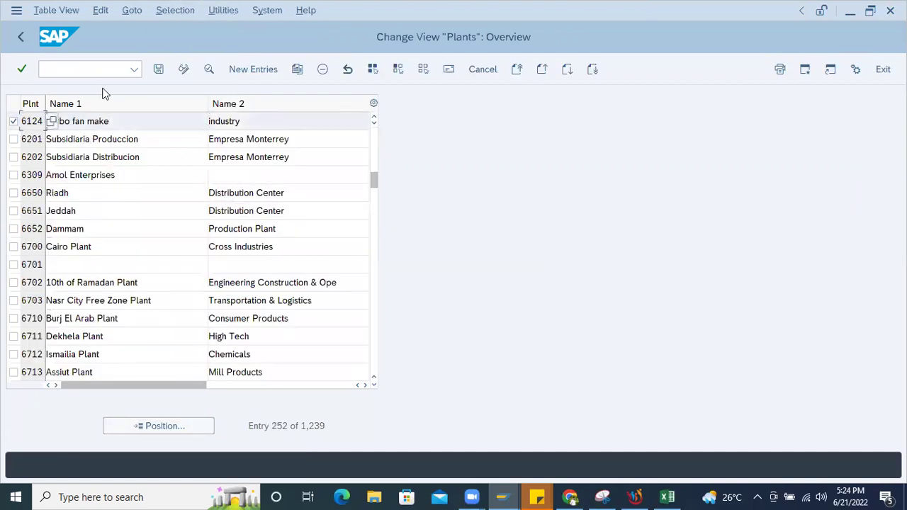
# Set plant 6124's factory calendar to IN (India) and save under the proposed customizing request
pyautogui.click(209, 70)
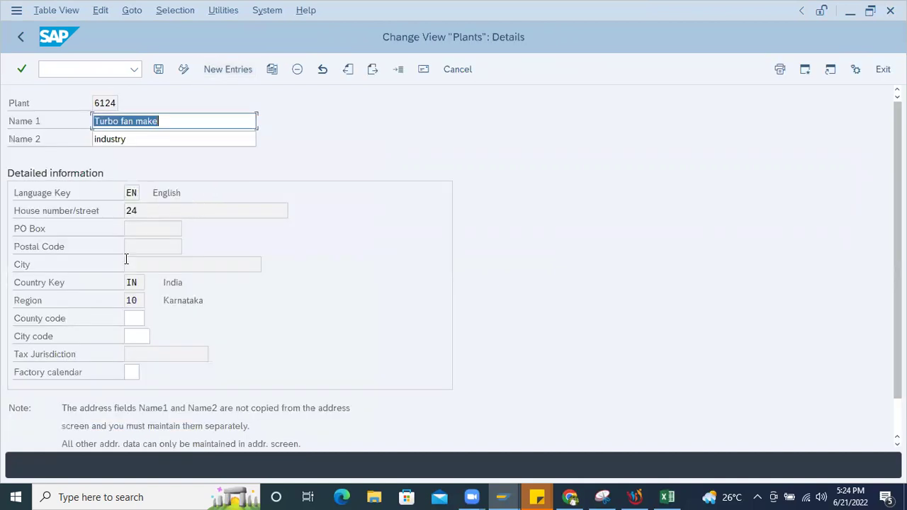
pyautogui.click(132, 374)
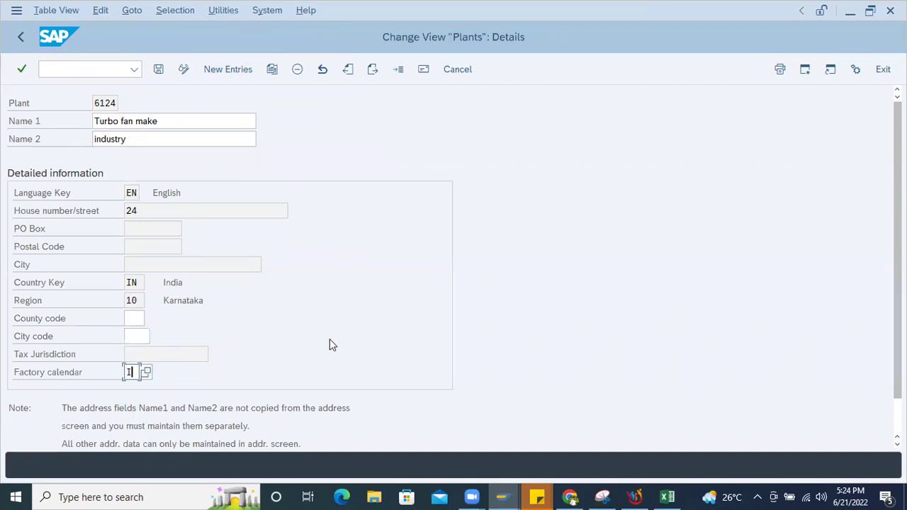
pyautogui.write('IN')
pyautogui.press('Return')
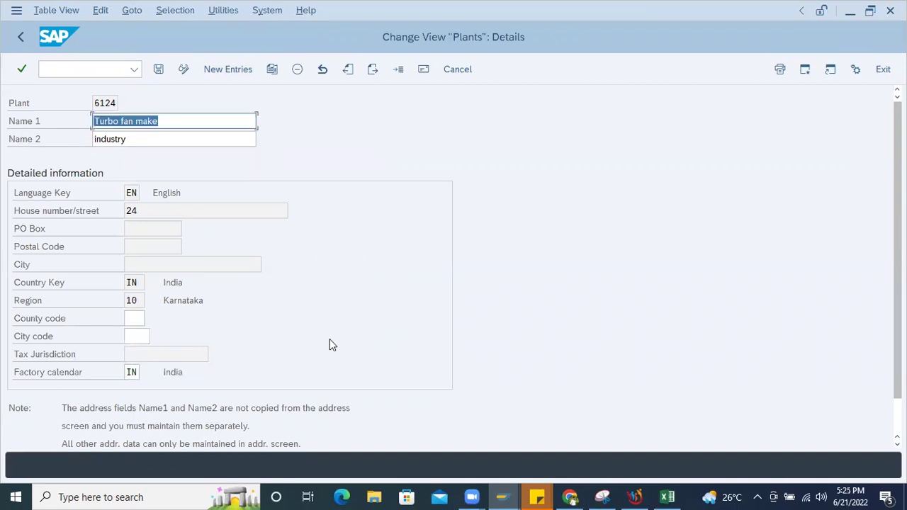
pyautogui.click(158, 68)
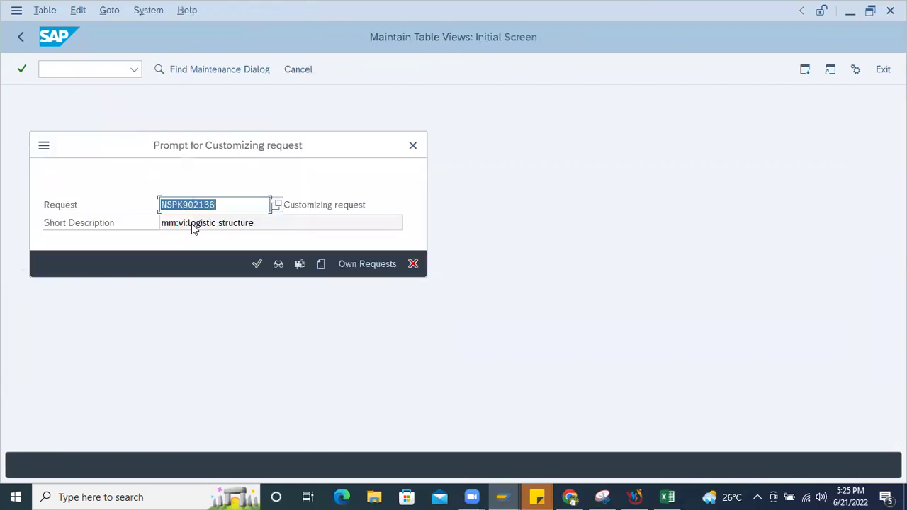
pyautogui.click(257, 263)
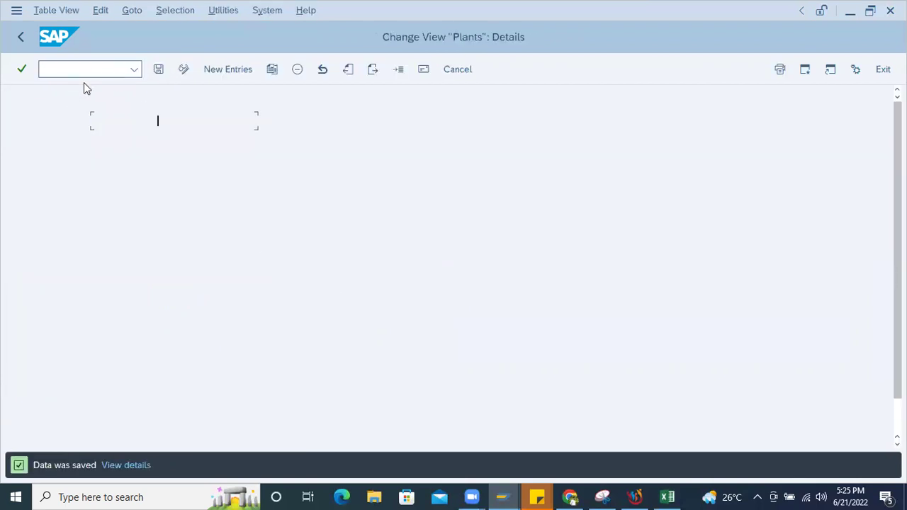
pyautogui.write('/')
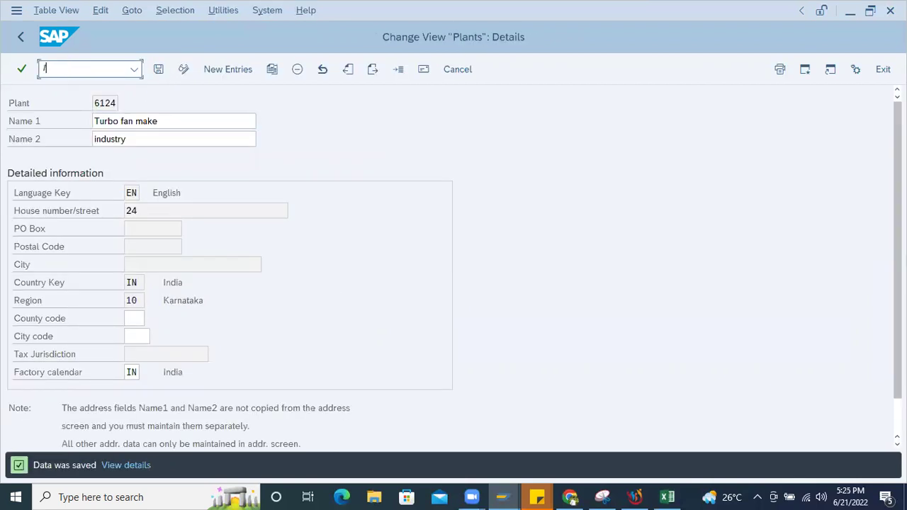
pyautogui.write('bmigo')
# Start MIGO and enter material cons111 with quantity 1
pyautogui.press('Return')
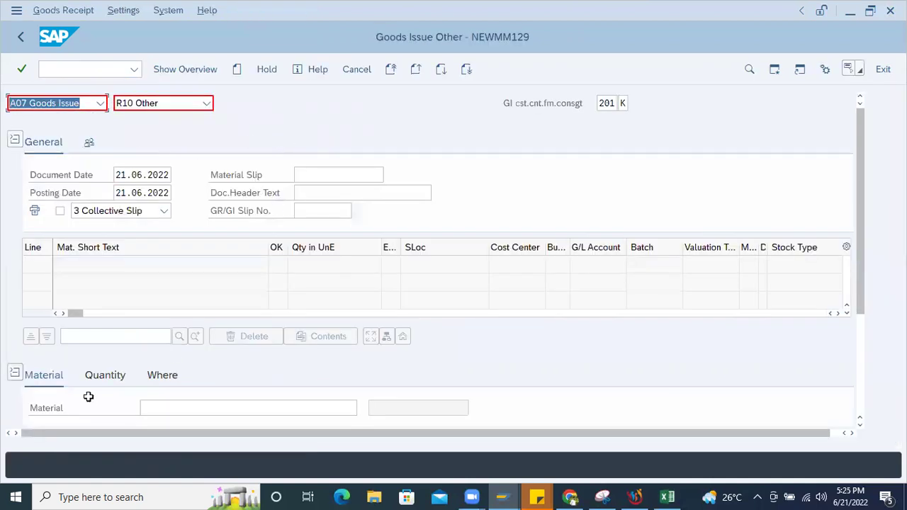
pyautogui.scroll(-3, 172, 357)
pyautogui.click(170, 300)
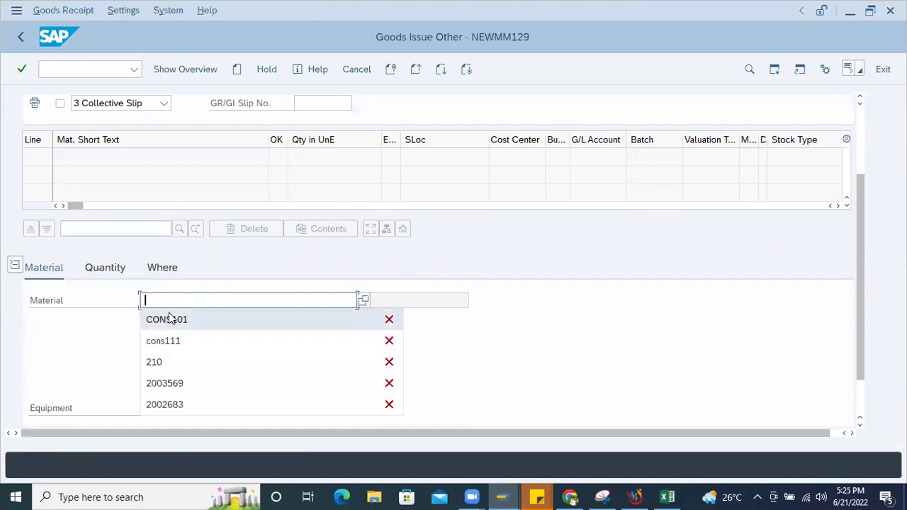
pyautogui.click(170, 319)
pyautogui.moveTo(234, 301); pyautogui.dragTo(90, 300)
pyautogui.press('BackSpace')
pyautogui.click(187, 340)
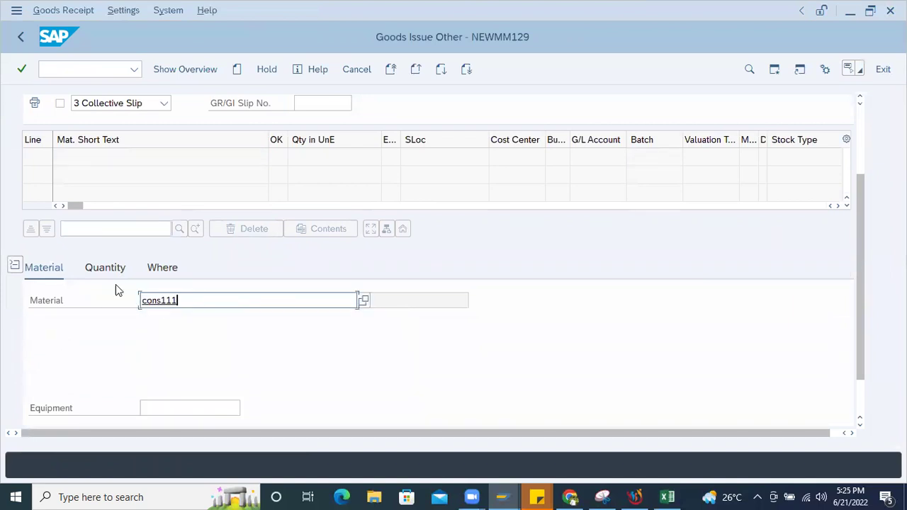
pyautogui.click(117, 271)
pyautogui.write('1')
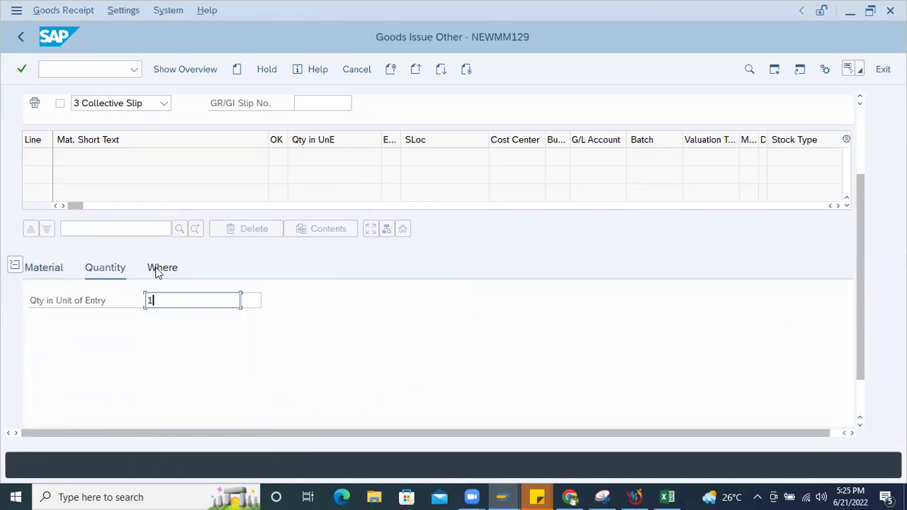
# Set the item's plant to 6124 and storage location to SL01
pyautogui.click(161, 267)
pyautogui.click(173, 336)
pyautogui.write('5301')
pyautogui.click(173, 356)
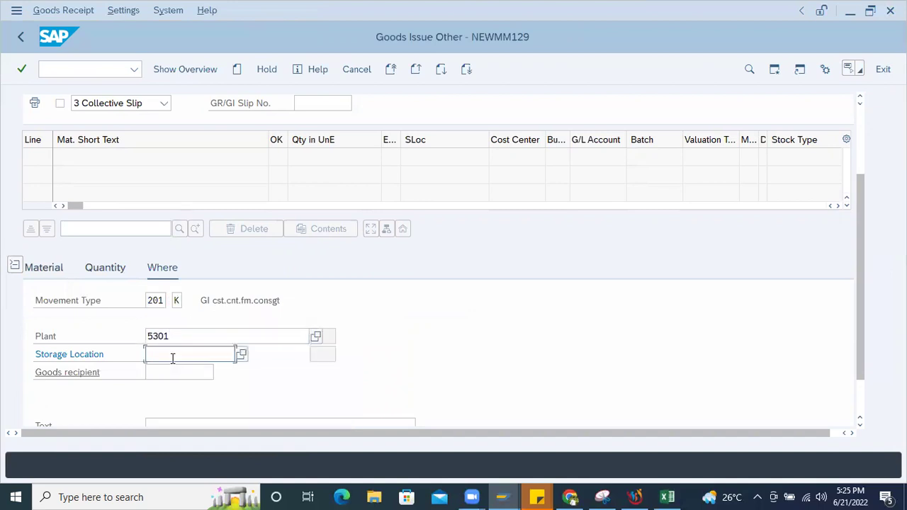
pyautogui.click(173, 336)
pyautogui.press('BackSpace')
pyautogui.press('BackSpace')
pyautogui.press('BackSpace')
pyautogui.press('BackSpace')
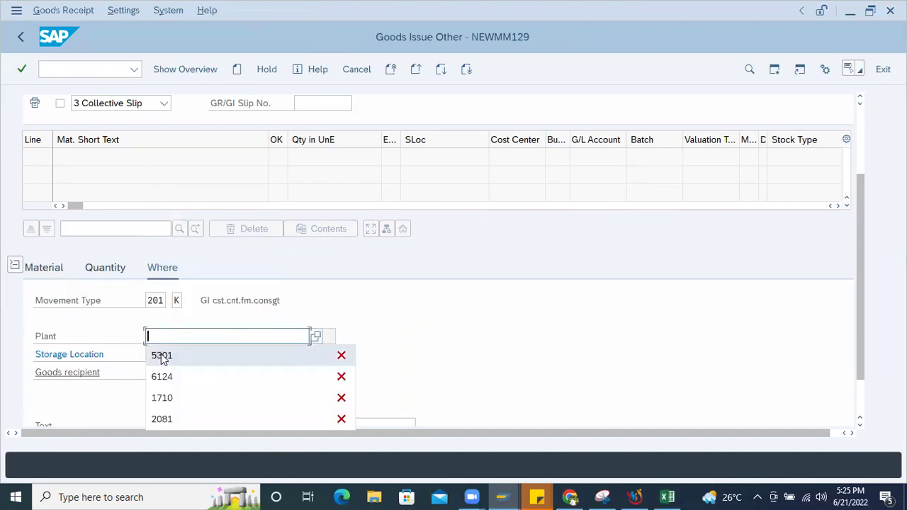
pyautogui.click(163, 376)
pyautogui.click(162, 356)
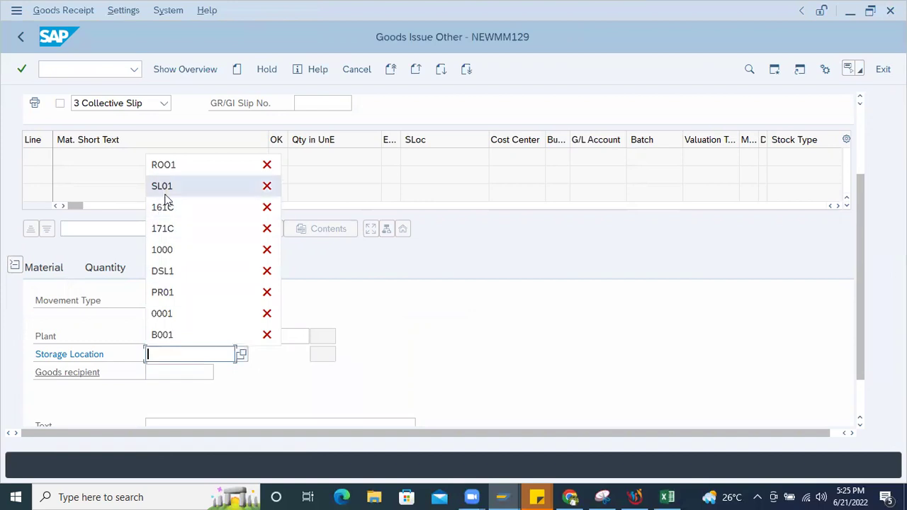
pyautogui.click(165, 188)
pyautogui.scroll(-2, 150, 364)
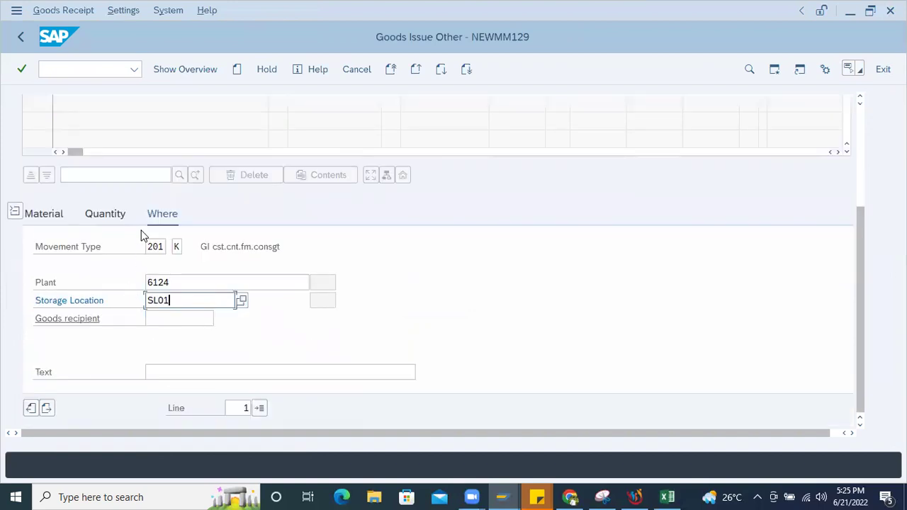
pyautogui.press('Return')
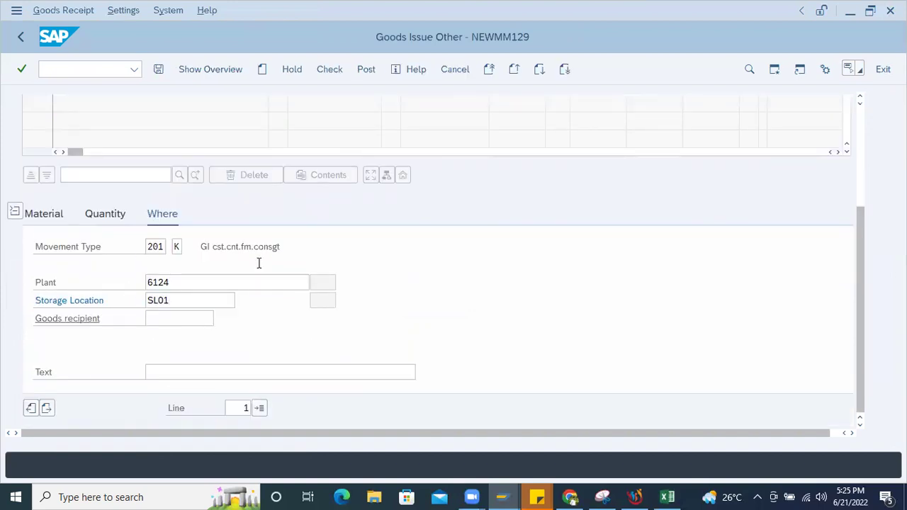
# Pick the vendor and cost center CC1001 for the item and validate it
pyautogui.click(228, 216)
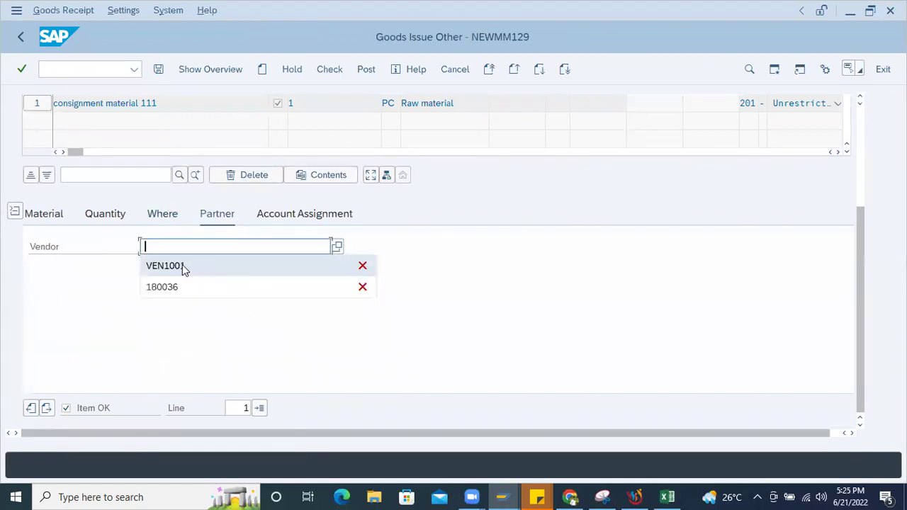
pyautogui.click(182, 285)
pyautogui.click(312, 215)
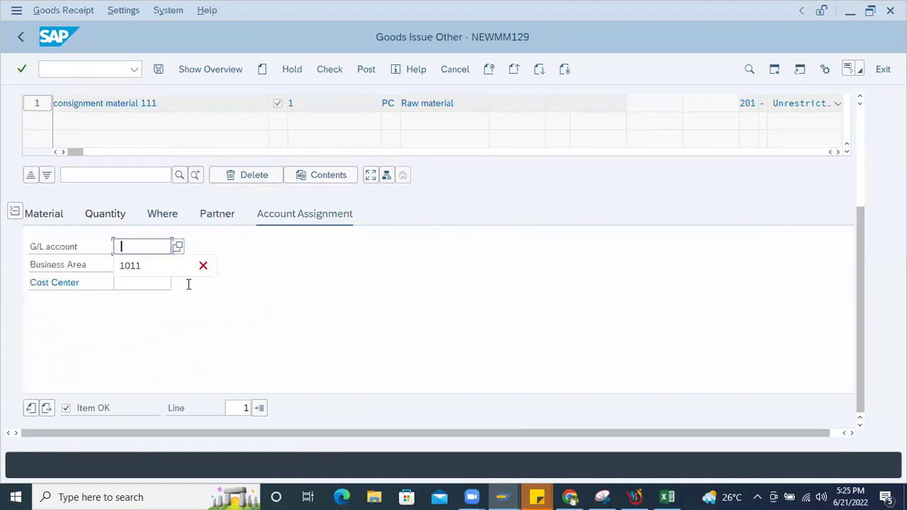
pyautogui.click(135, 283)
pyautogui.click(156, 306)
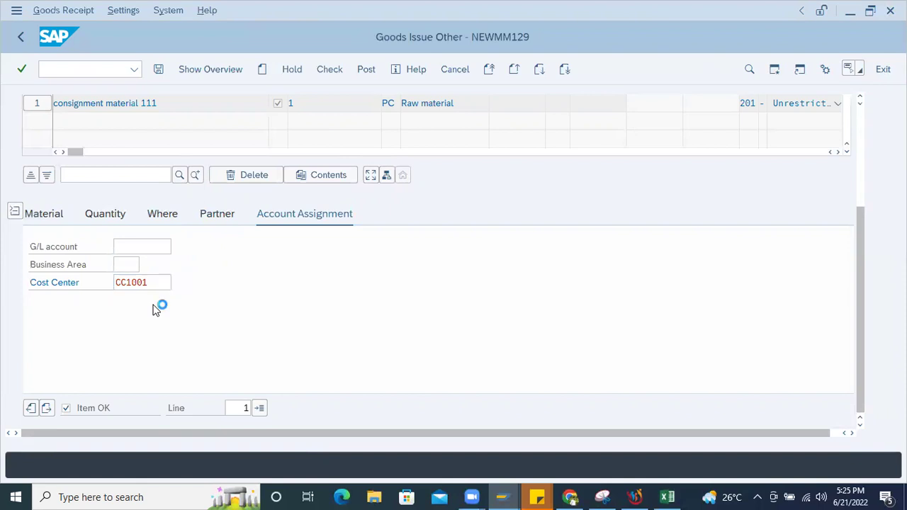
pyautogui.press('Return')
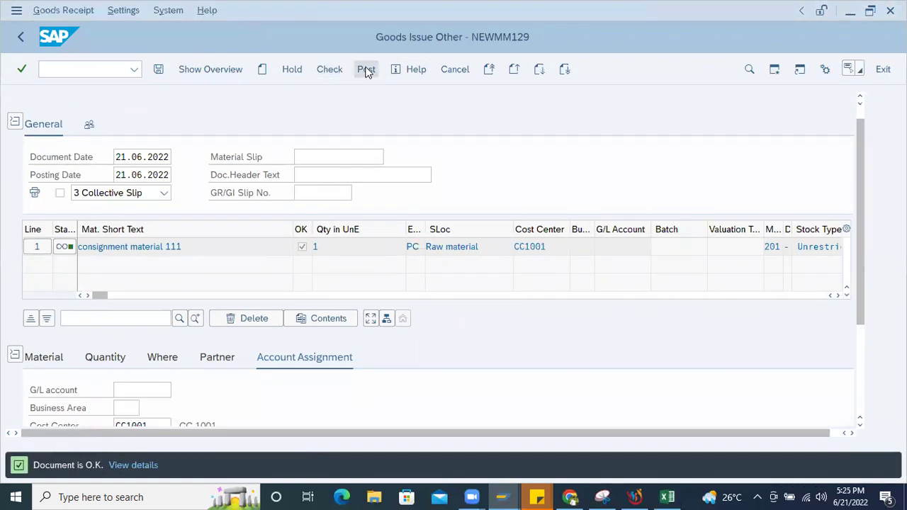
pyautogui.click(366, 70)
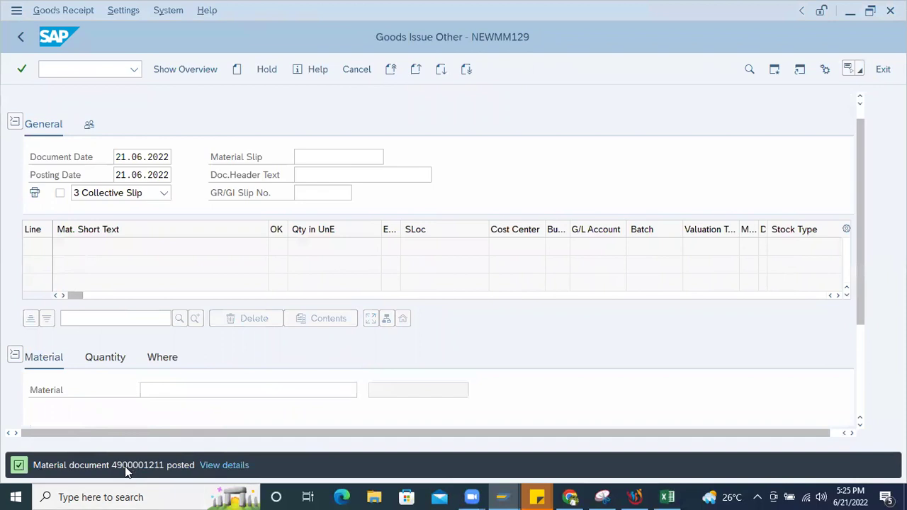
pyautogui.doubleClick(134, 466)
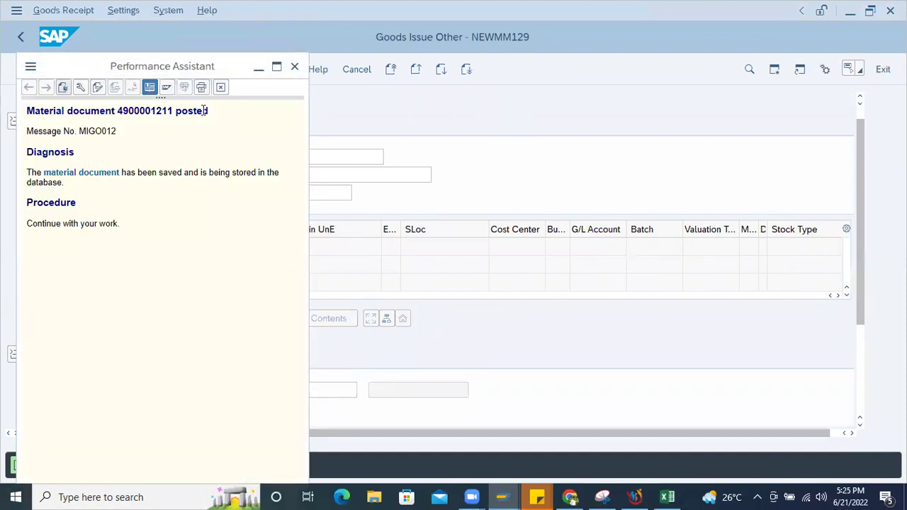
pyautogui.moveTo(223, 113); pyautogui.dragTo(5, 100)
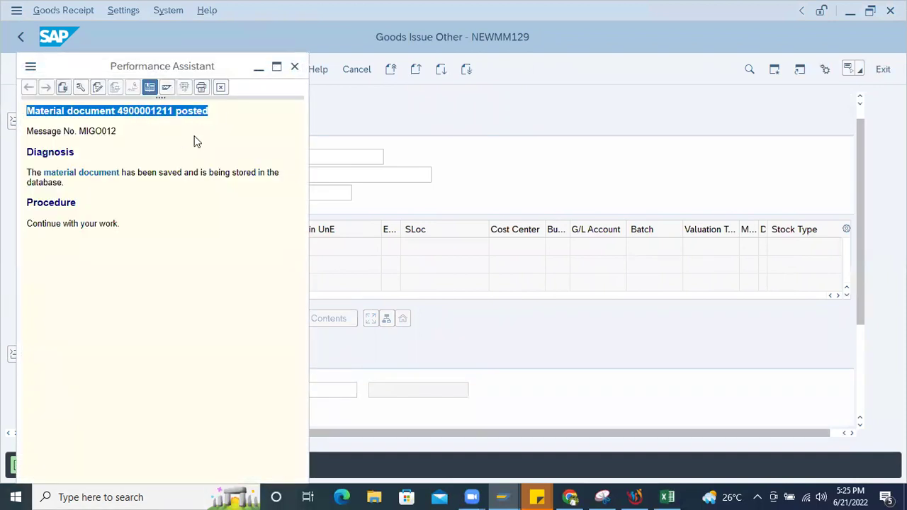